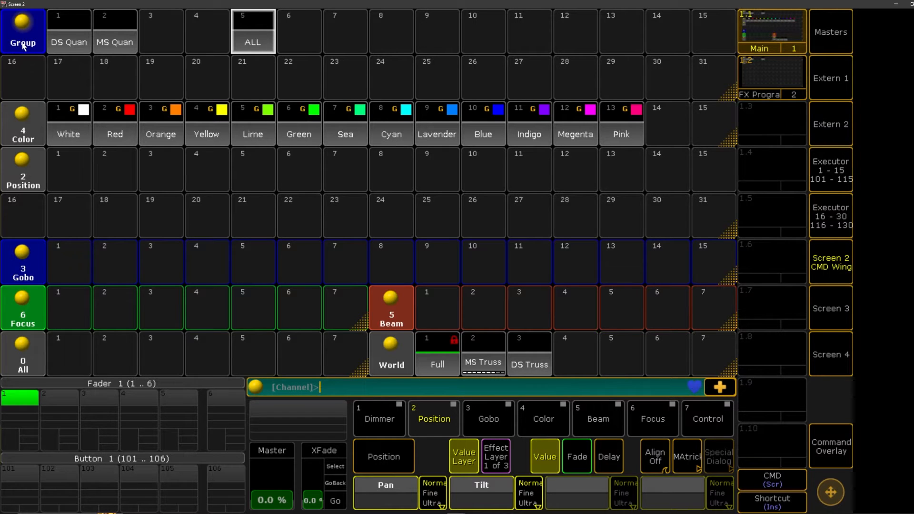
pyautogui.click(399, 374)
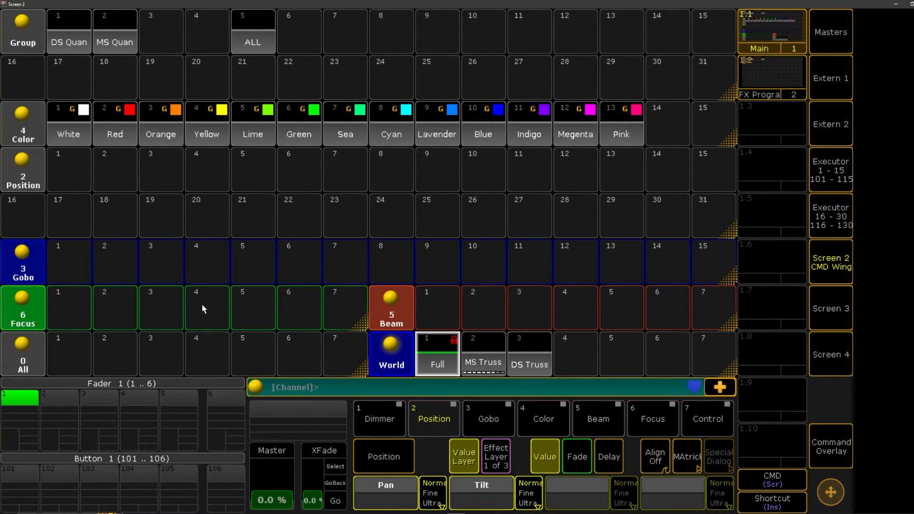
pyautogui.click(750, 73)
pyautogui.click(761, 46)
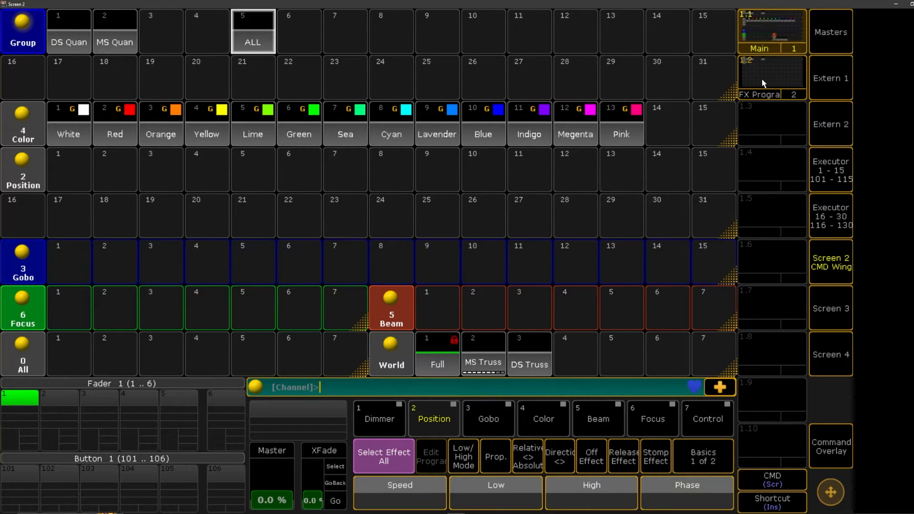
# Open the FX Progra view and remove its Group and Effect pool windows
pyautogui.click(761, 79)
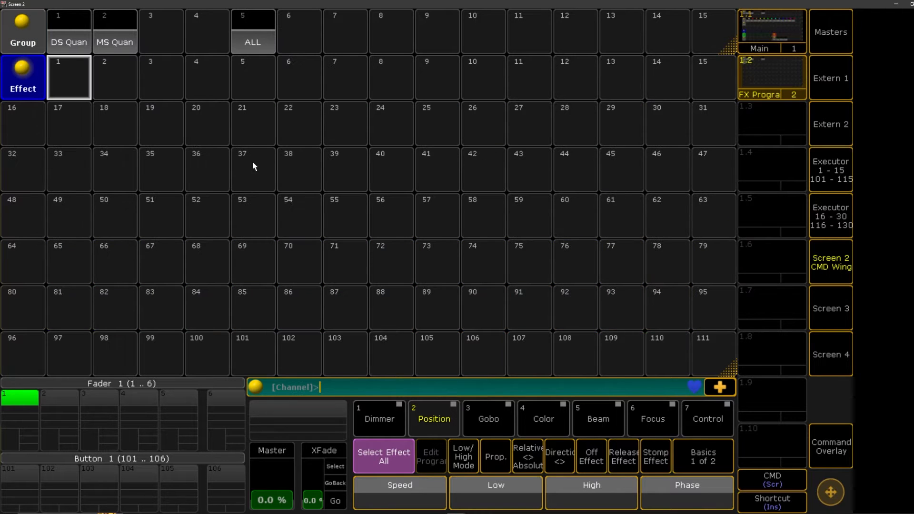
pyautogui.click(23, 29)
pyautogui.click(561, 118)
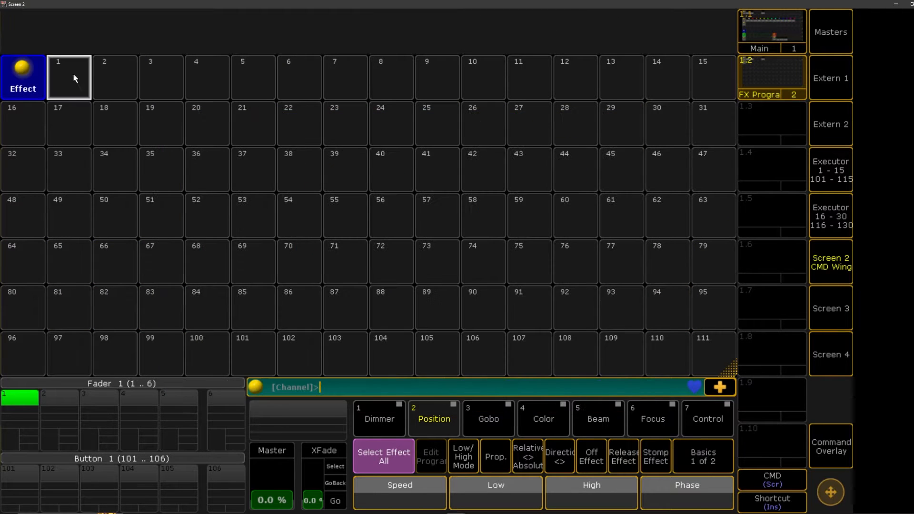
pyautogui.click(22, 76)
pyautogui.click(558, 120)
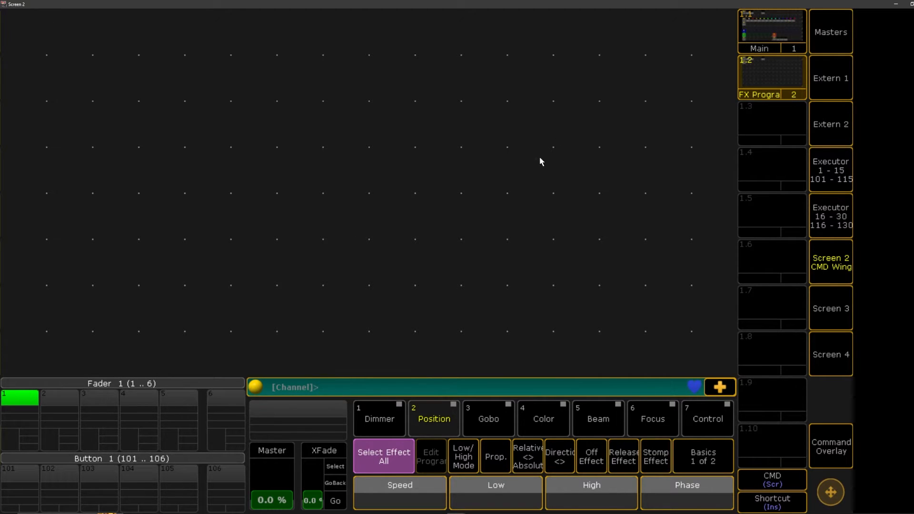
# Add a Layout View window and shrink it to leave one grid row free below and one column free beside it
pyautogui.click(17, 22)
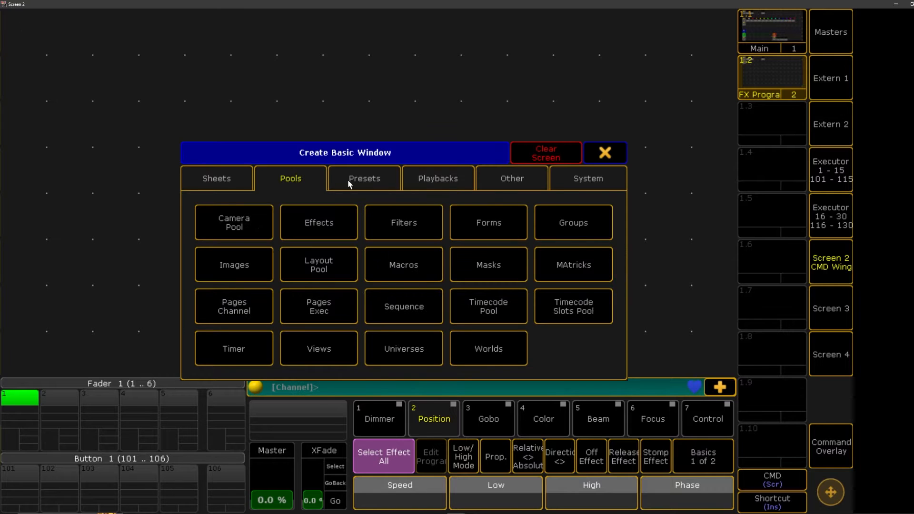
pyautogui.click(505, 183)
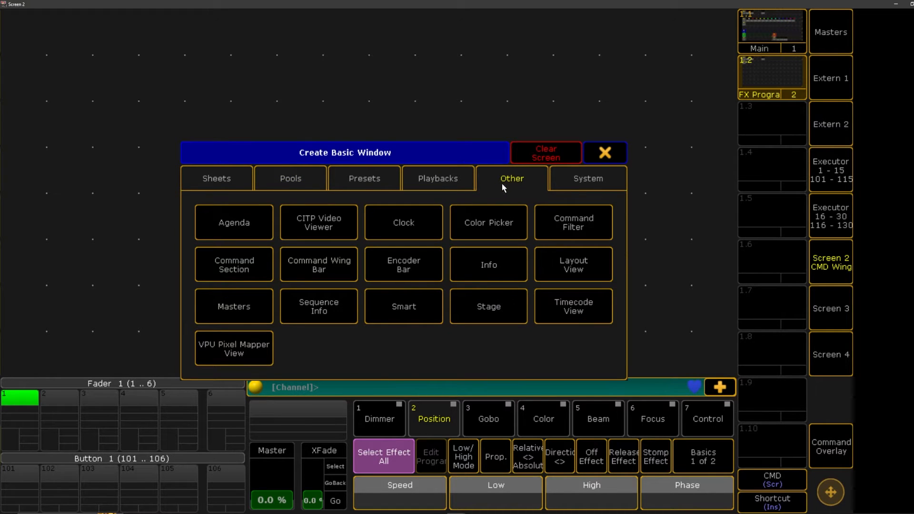
pyautogui.click(578, 267)
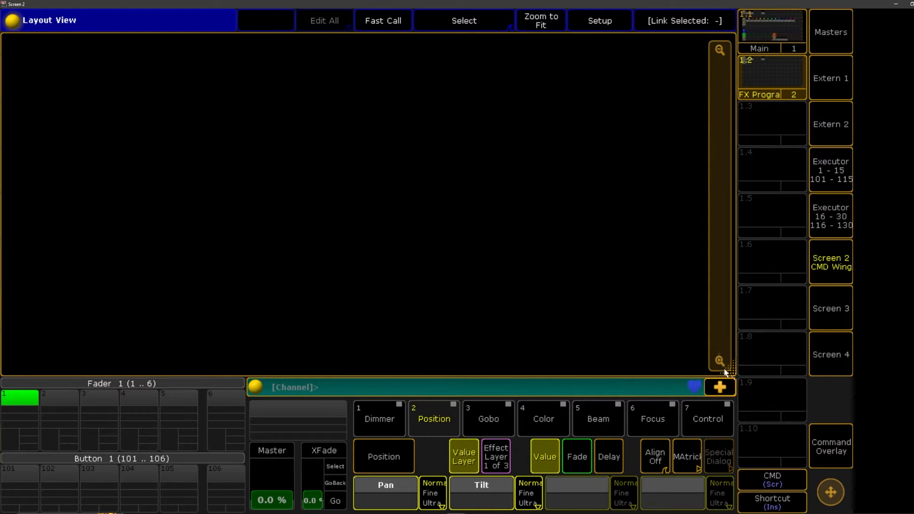
pyautogui.moveTo(726, 371); pyautogui.dragTo(682, 336)
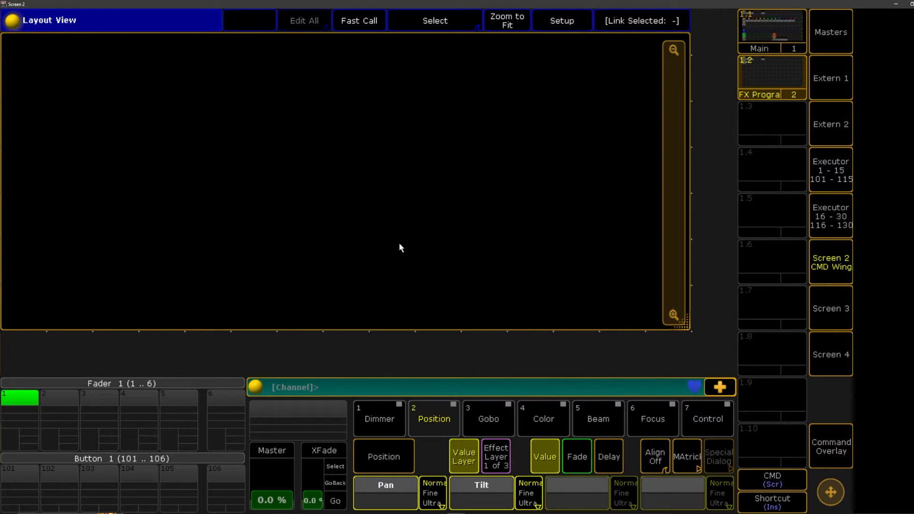
# Place a Layout pool in the row below the Layout View and a Worlds pool in the column beside it
pyautogui.click(14, 355)
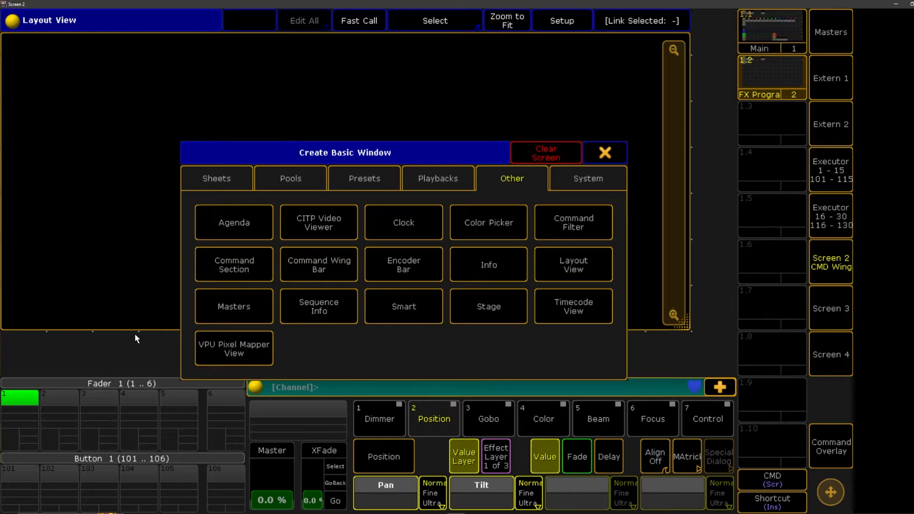
pyautogui.click(306, 176)
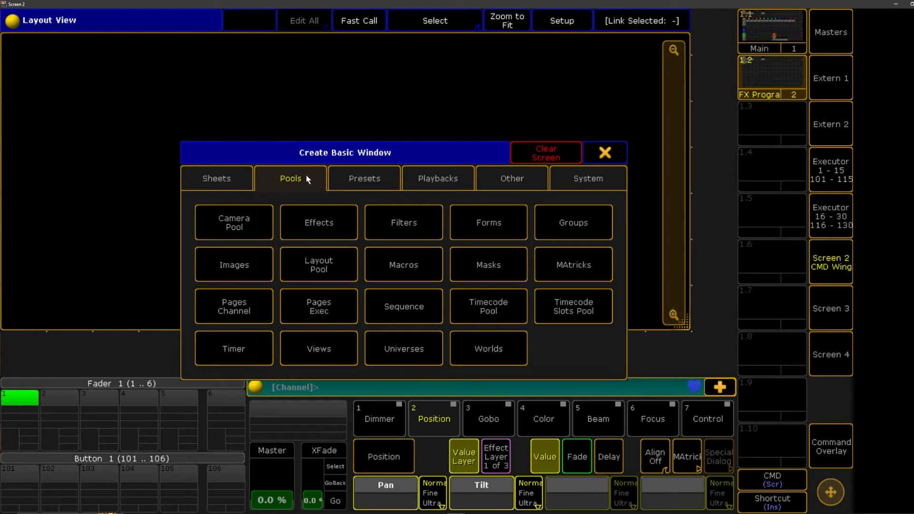
pyautogui.click(330, 265)
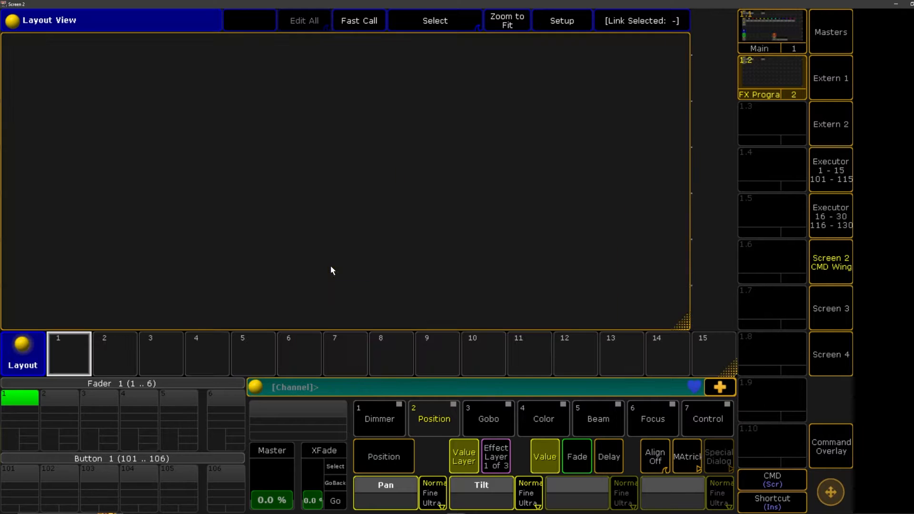
pyautogui.click(711, 27)
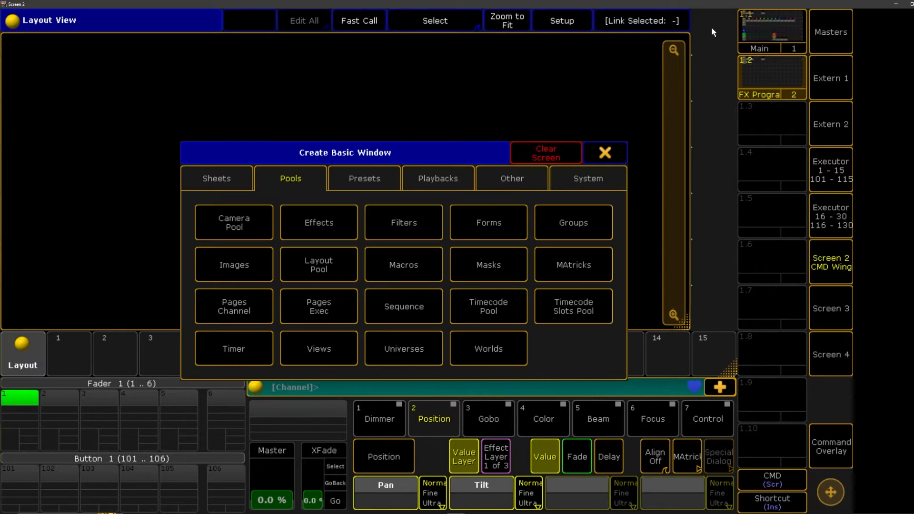
pyautogui.click(295, 179)
pyautogui.click(509, 357)
# Try switching between the MS Truss, DS Truss and Full worlds, ending on Full
pyautogui.click(703, 139)
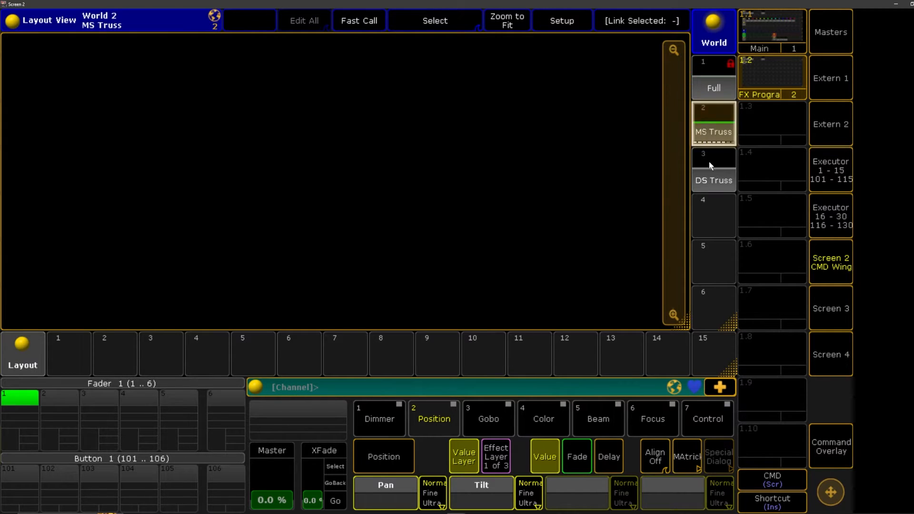
pyautogui.click(709, 165)
pyautogui.click(705, 125)
pyautogui.click(703, 79)
pyautogui.click(701, 174)
pyautogui.click(703, 129)
pyautogui.click(703, 87)
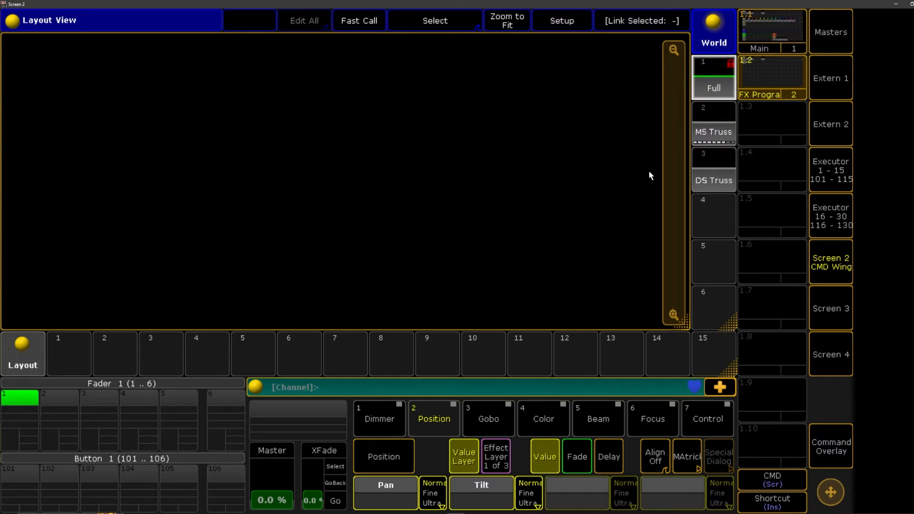
# Recall the stored FX Progra view and clear its Group and Effect pools from the screen
pyautogui.click(757, 29)
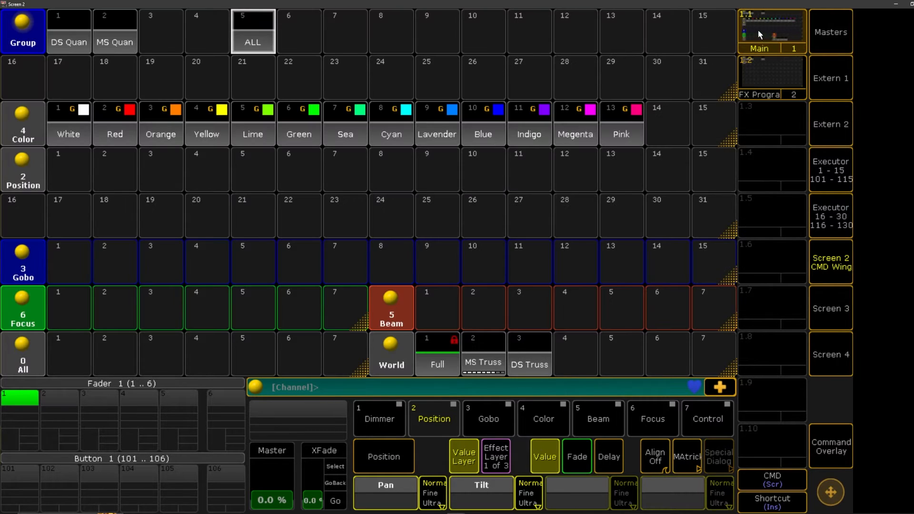
pyautogui.click(763, 63)
pyautogui.click(21, 31)
pyautogui.click(556, 117)
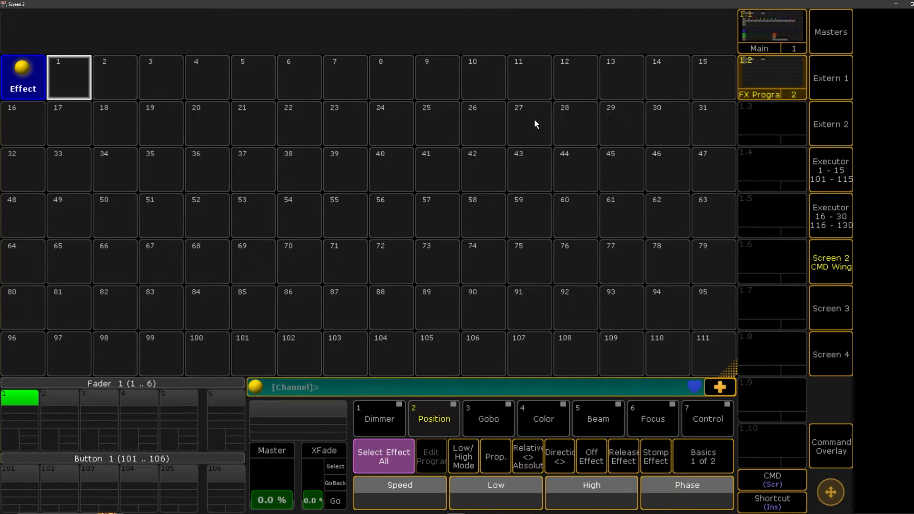
pyautogui.click(11, 67)
pyautogui.click(557, 124)
# Create a Layout View window from the first grid cell, sized to leave the last row and last column empty
pyautogui.click(34, 24)
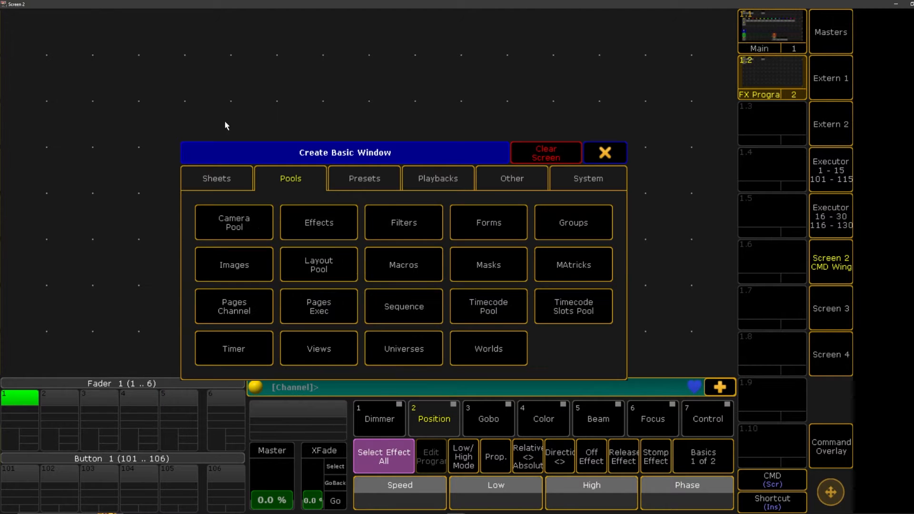
pyautogui.click(511, 179)
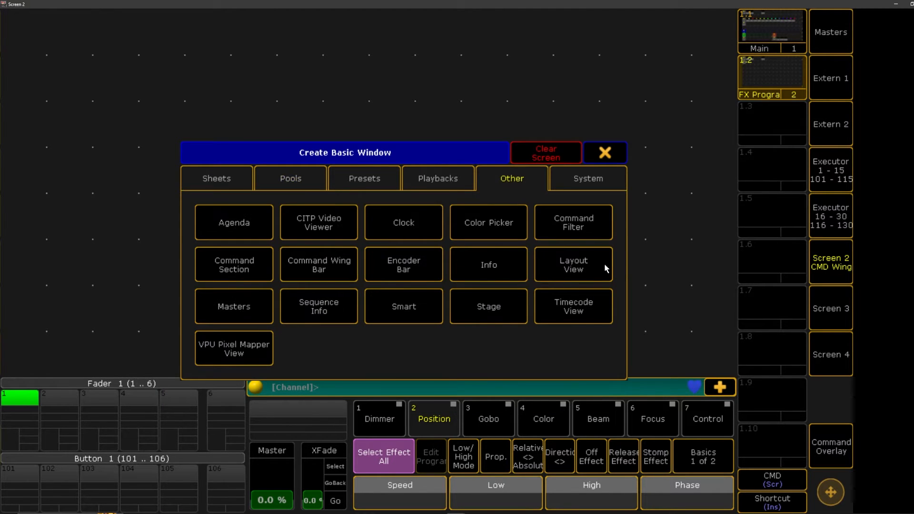
pyautogui.click(578, 267)
pyautogui.moveTo(718, 366); pyautogui.dragTo(664, 335)
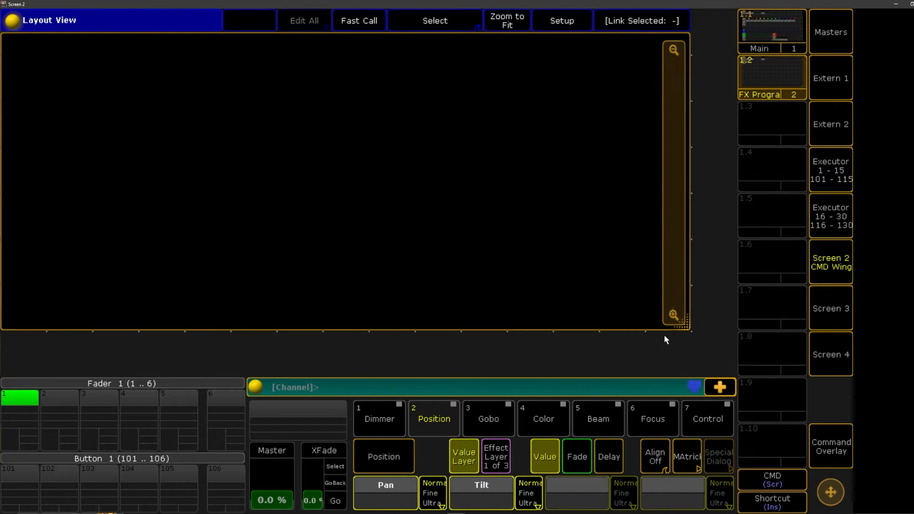
# Fill the empty row under the Layout View with the Layout pool and the empty column with the Worlds pool
pyautogui.click(26, 356)
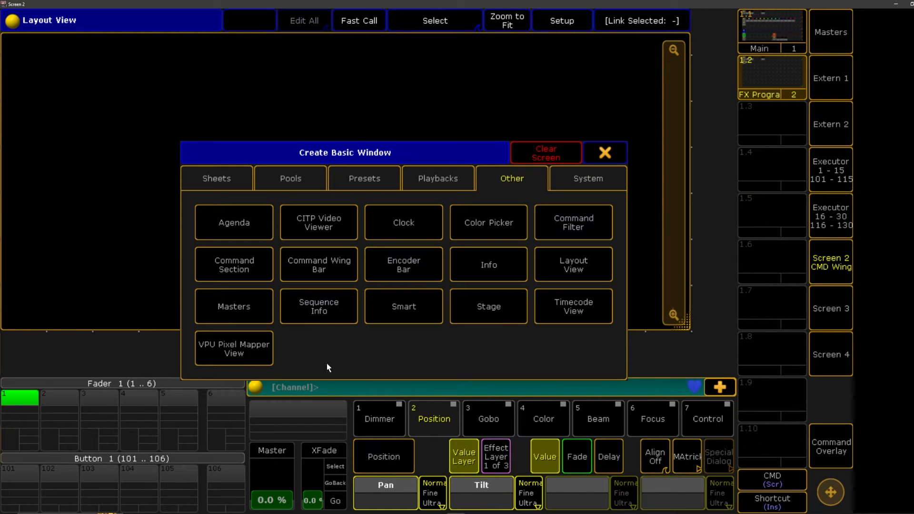
pyautogui.click(291, 179)
pyautogui.click(323, 264)
pyautogui.click(697, 32)
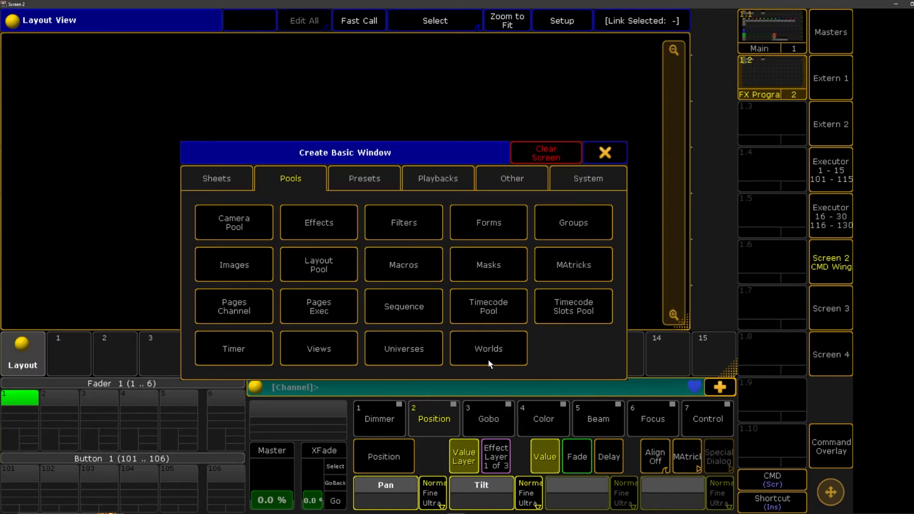
pyautogui.click(513, 350)
# Store the current window arrangement on view button 1.3 with the name Layout
pyautogui.press('s')
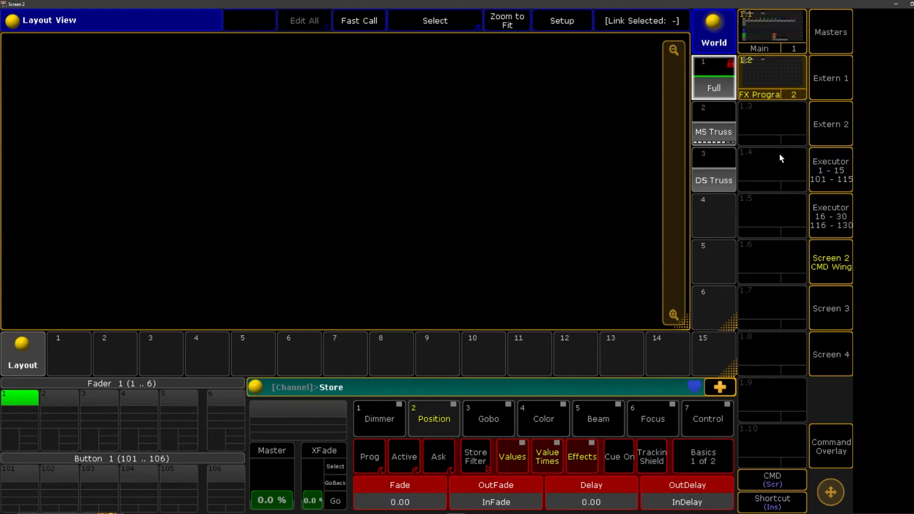
pyautogui.click(766, 138)
pyautogui.write('Layout BV')
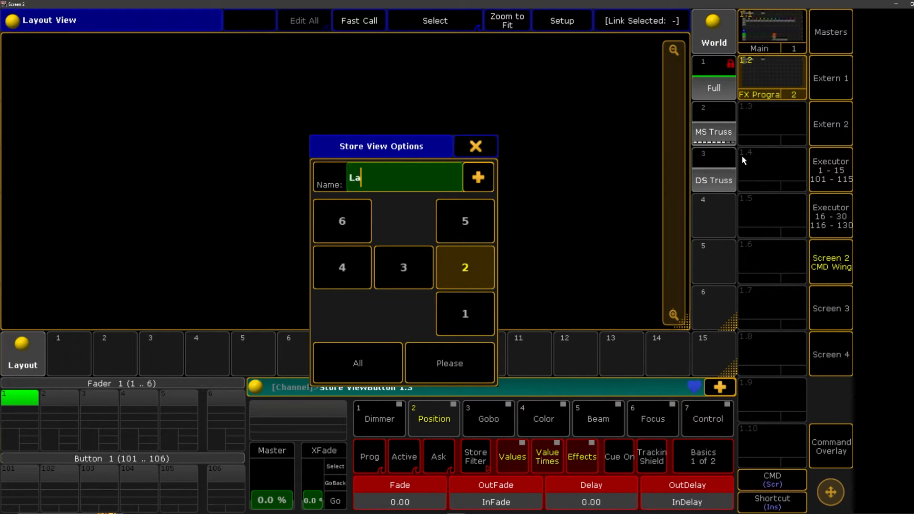
pyautogui.press('BackSpace')
pyautogui.press('BackSpace')
pyautogui.write('B')
pyautogui.press('BackSpace')
pyautogui.press('BackSpace')
pyautogui.press('BackSpace')
pyautogui.write('t')
pyautogui.press('Return')
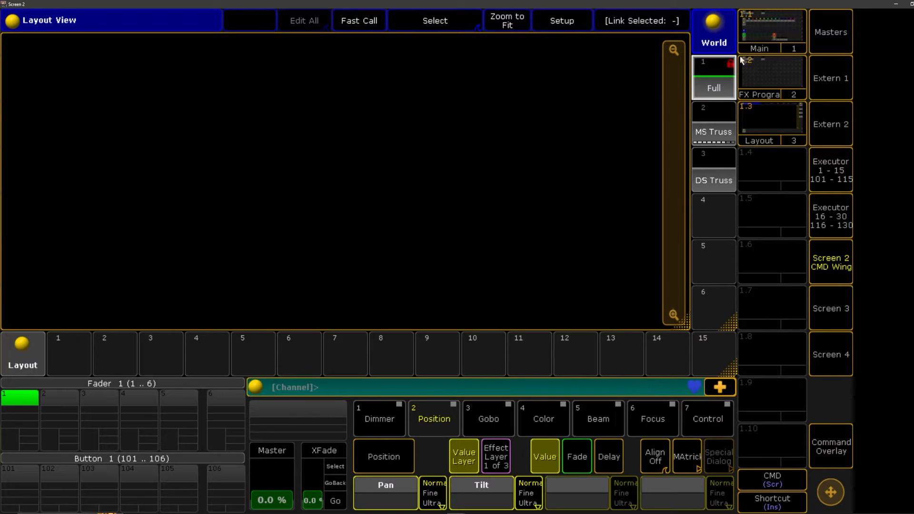
# Select the ALL group from the Main view and store its fixtures as layout 1 in the Layout pool
pyautogui.click(764, 29)
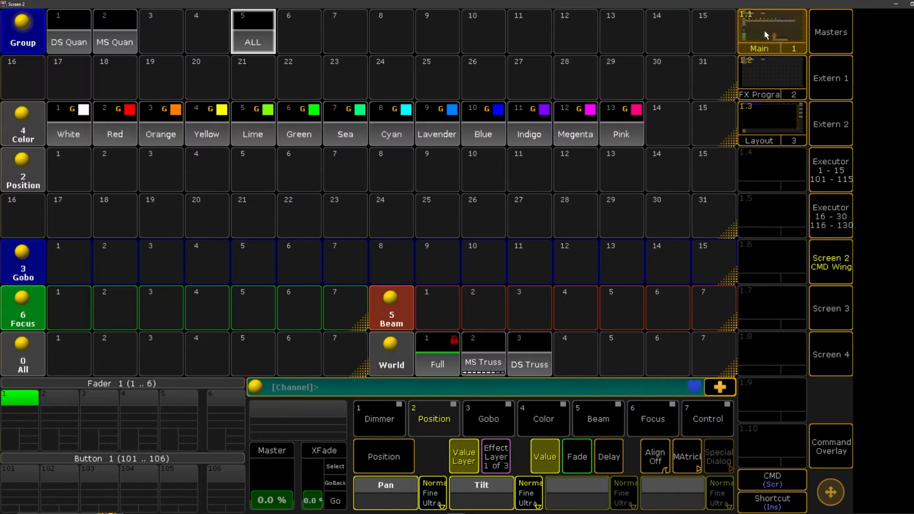
pyautogui.click(264, 41)
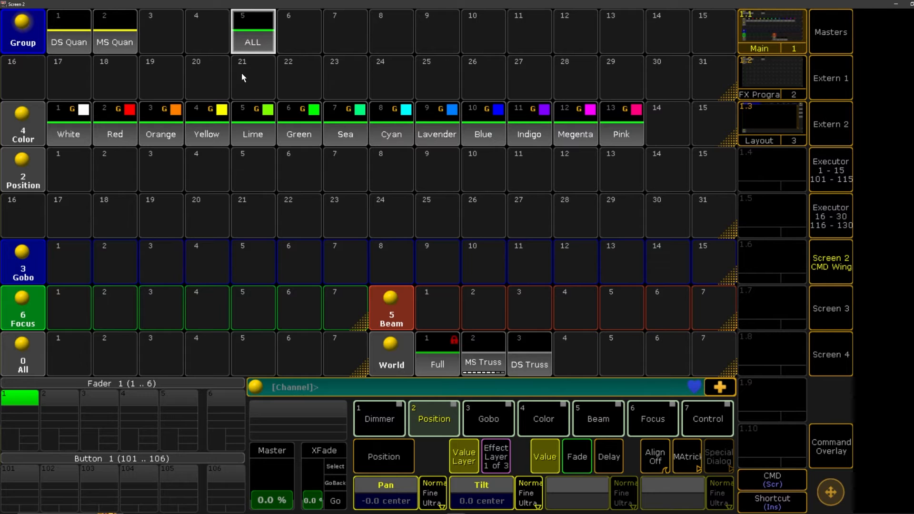
pyautogui.click(764, 116)
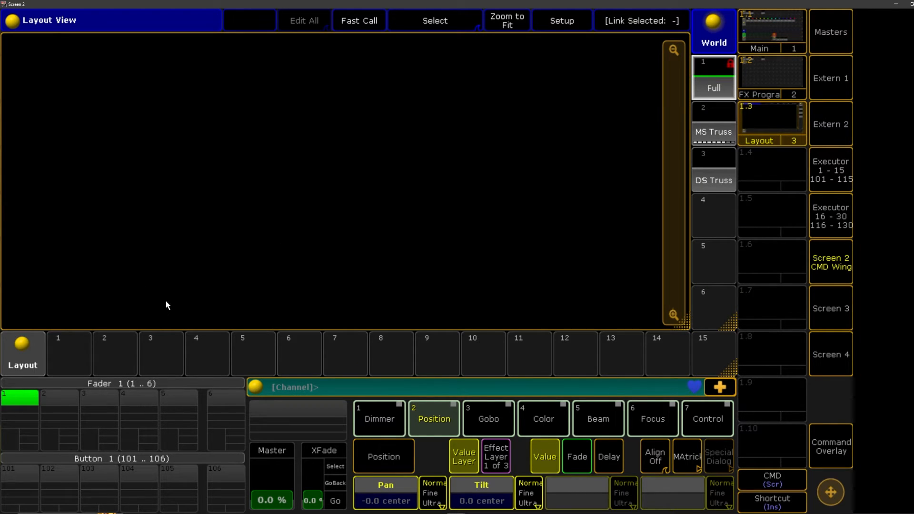
pyautogui.click(830, 446)
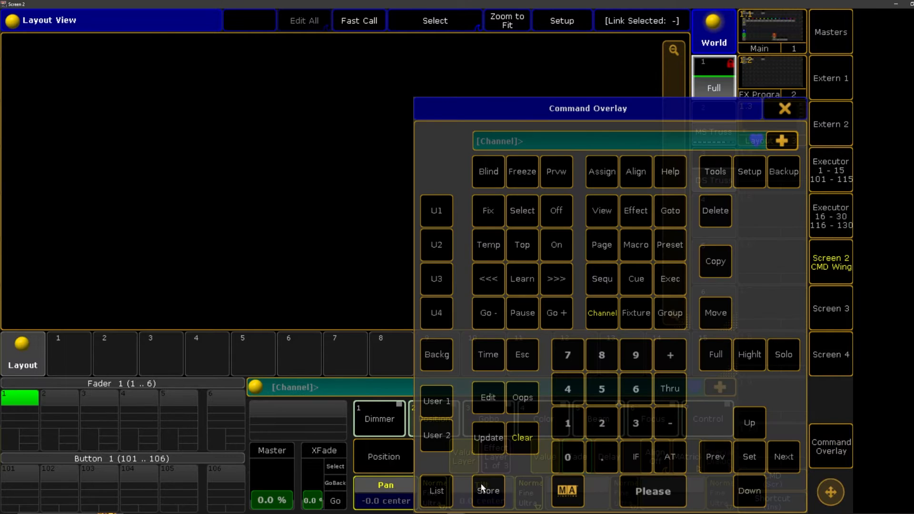
pyautogui.click(482, 488)
pyautogui.click(72, 358)
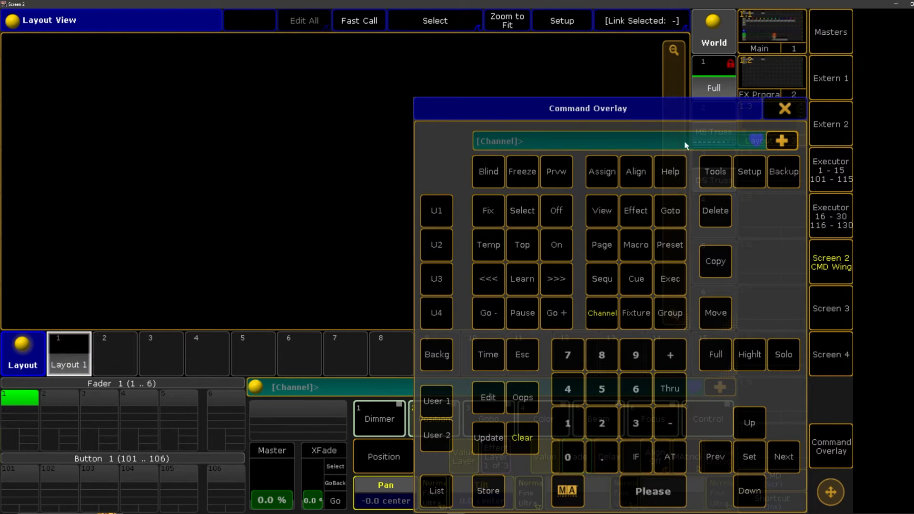
pyautogui.click(782, 112)
# Display layout 1 in the Layout View and label it Stage
pyautogui.click(63, 361)
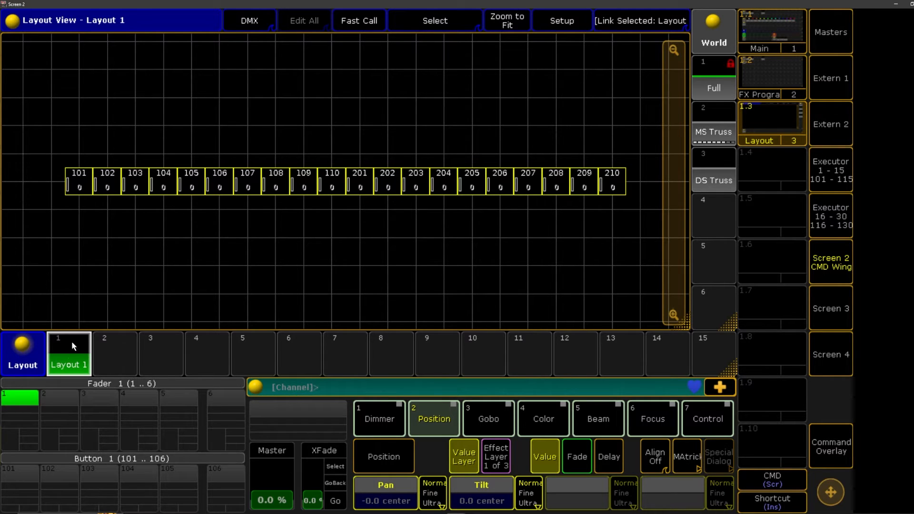
pyautogui.click(75, 367)
pyautogui.write('Stage')
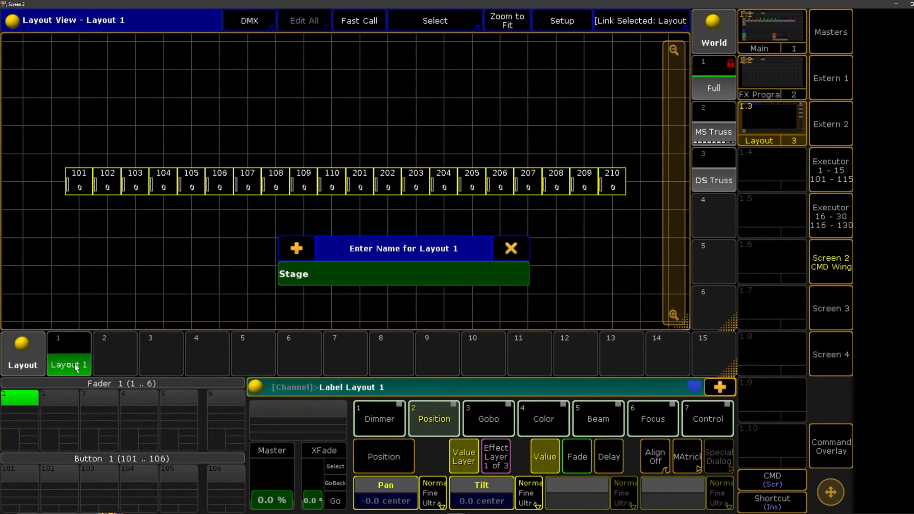
pyautogui.press('BackSpace')
pyautogui.write('e')
pyautogui.press('Return')
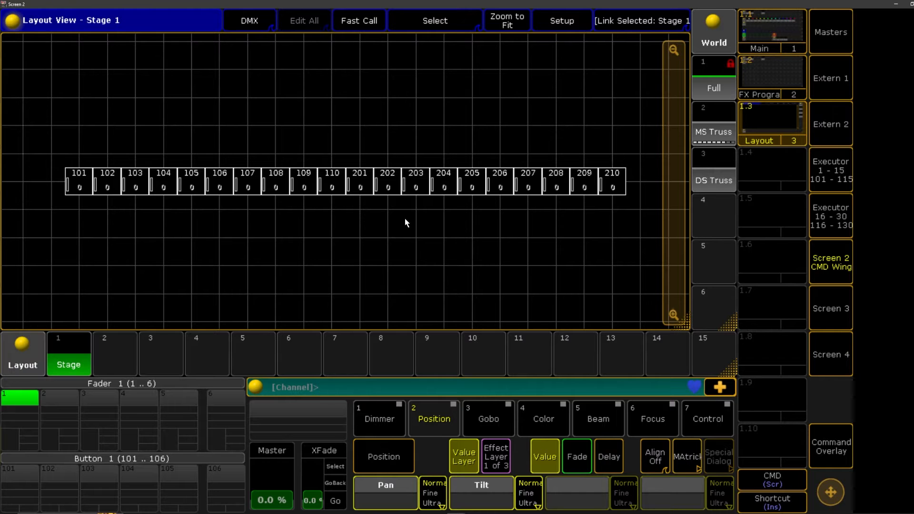
pyautogui.scroll(-8, 402, 236)
pyautogui.scroll(8, 403, 235)
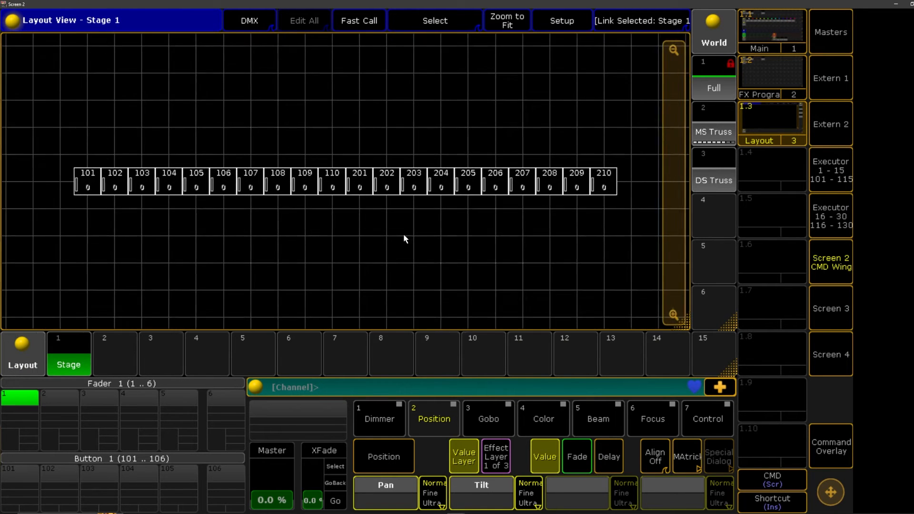
pyautogui.scroll(1, 403, 235)
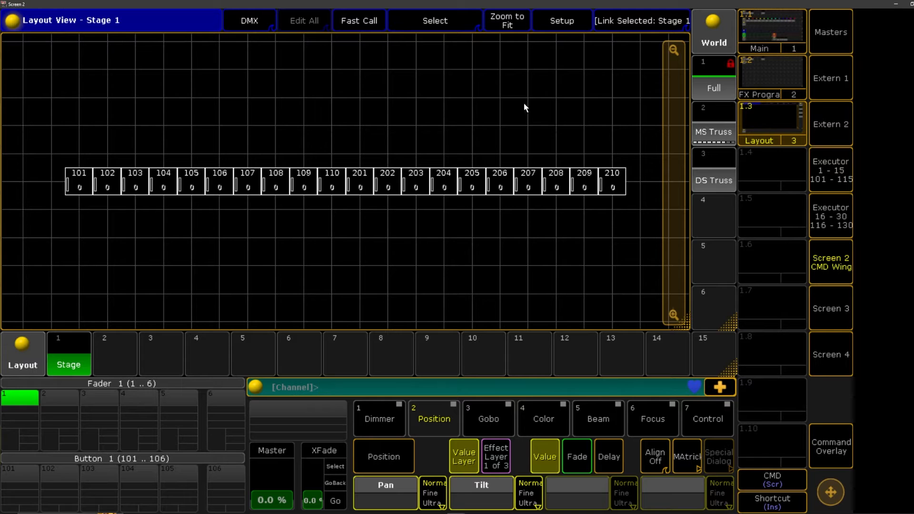
# In the Stage layout's setup mode, arrange fixtures 101 to 110 along a Line with Start Y and End Y set to 2
pyautogui.click(573, 25)
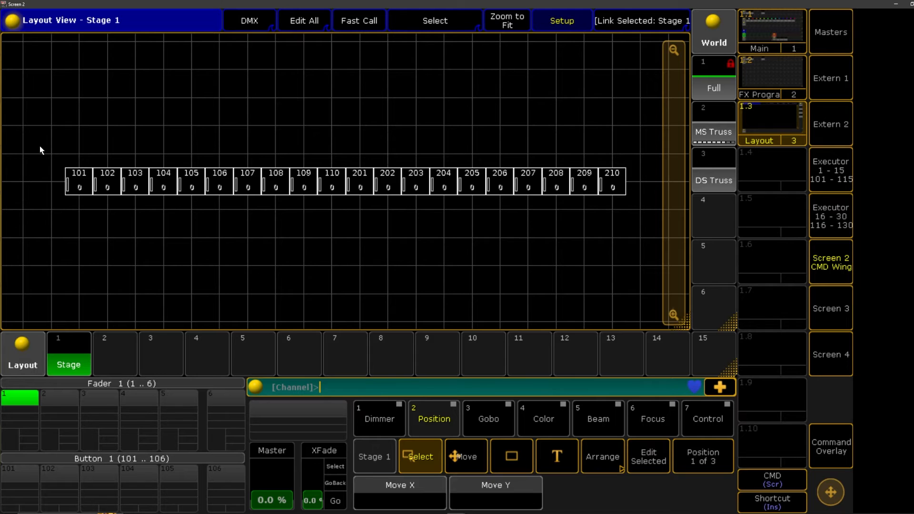
pyautogui.moveTo(39, 146); pyautogui.dragTo(48, 165)
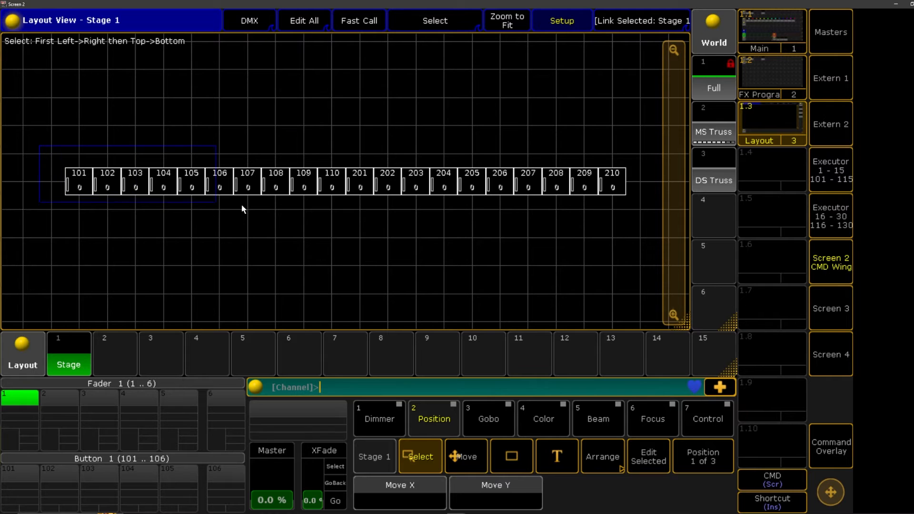
pyautogui.moveTo(242, 206); pyautogui.dragTo(346, 205)
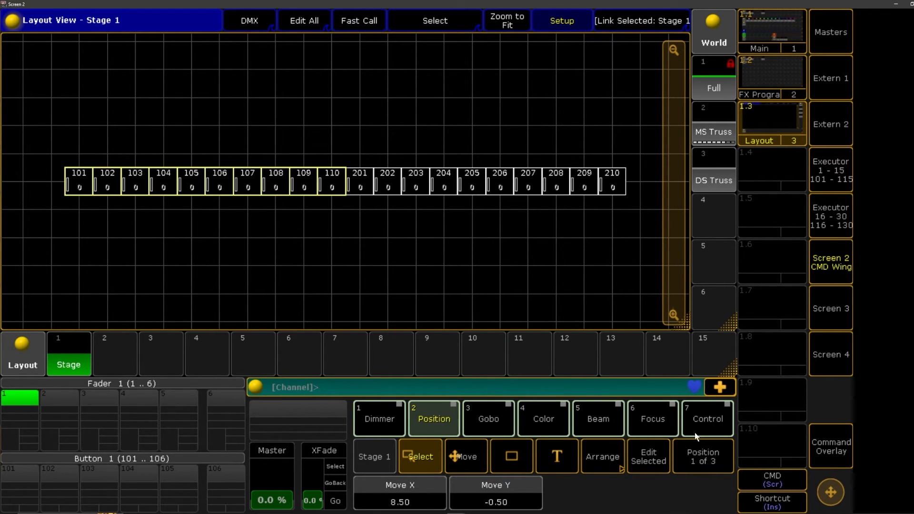
pyautogui.click(606, 461)
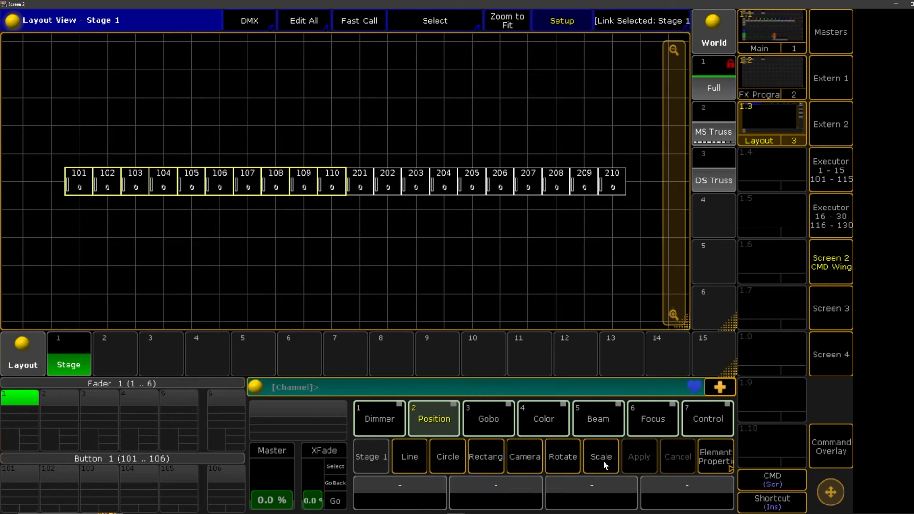
pyautogui.click(409, 457)
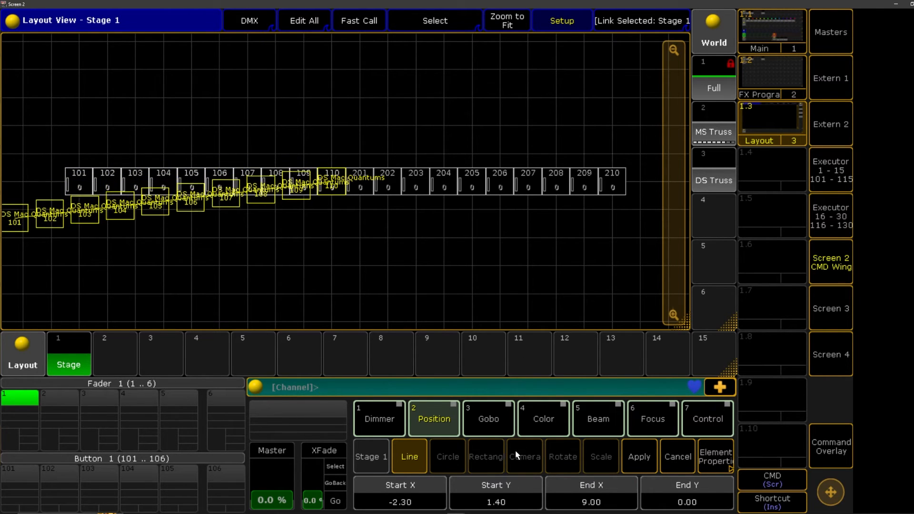
pyautogui.click(500, 505)
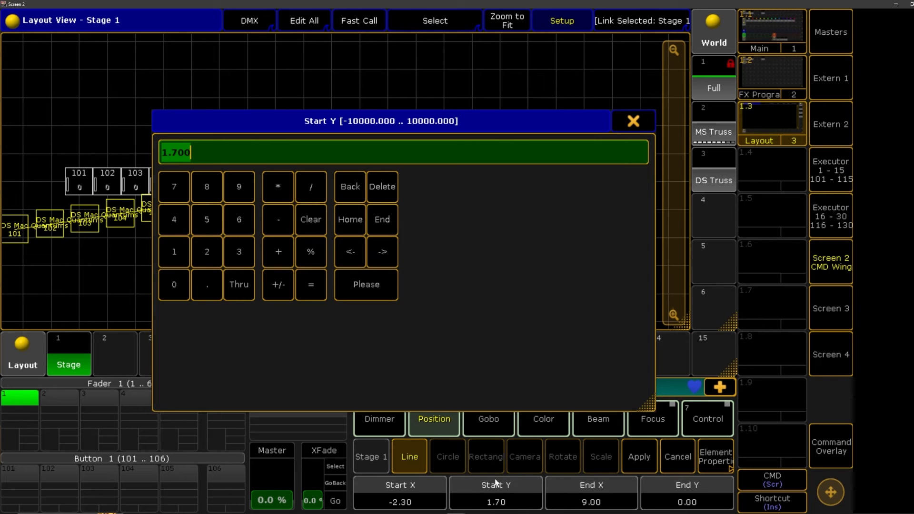
pyautogui.write('2')
pyautogui.press('Return')
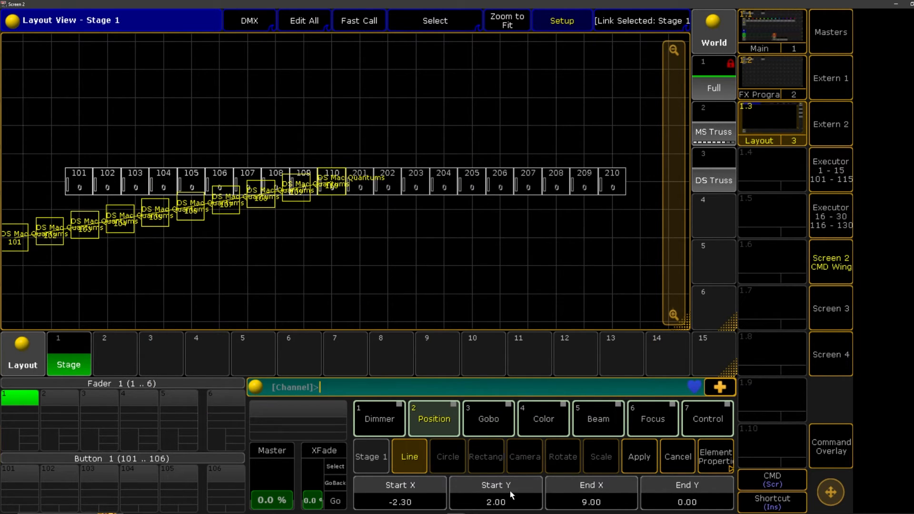
pyautogui.click(696, 499)
pyautogui.write('2')
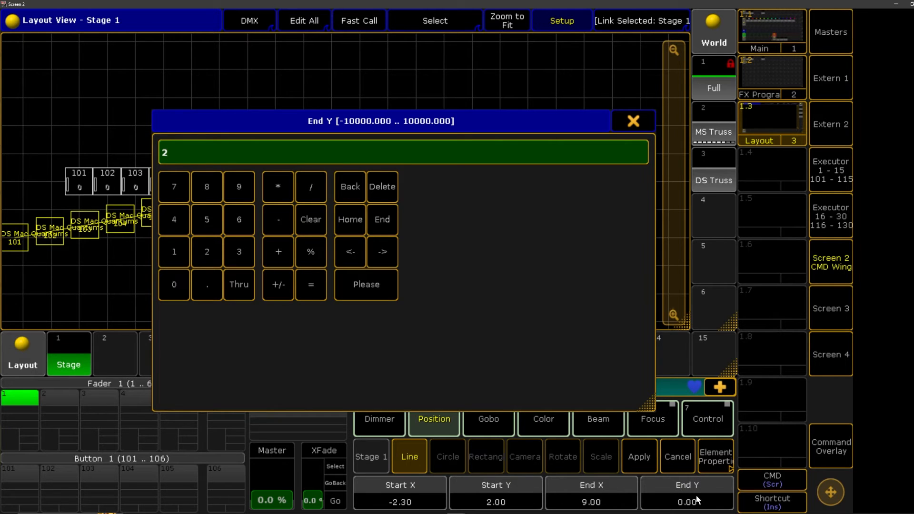
pyautogui.press('Return')
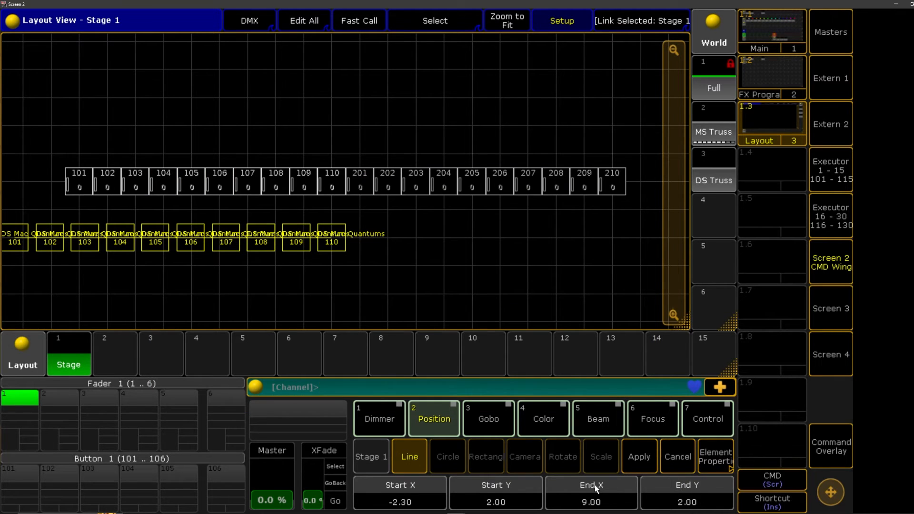
# Try a Start X of -5 and an End X of 5 for the line of fixtures 101 to 110
pyautogui.click(421, 502)
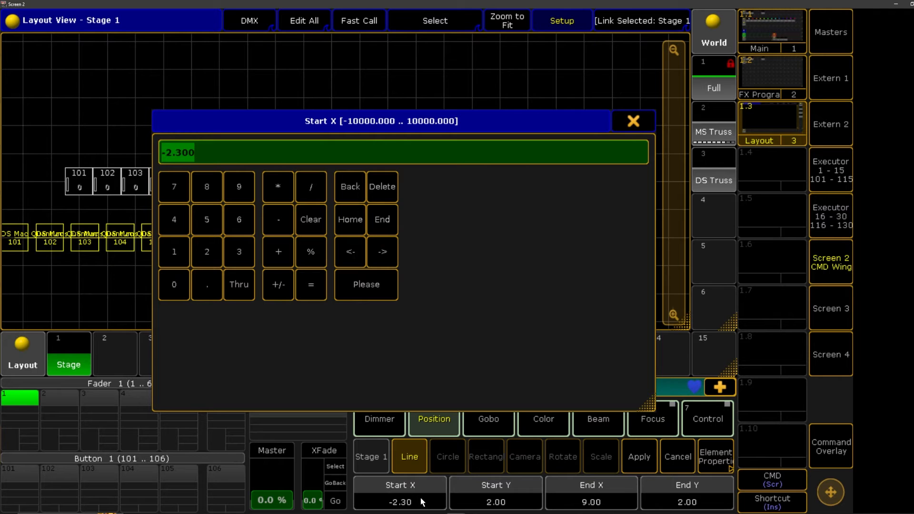
pyautogui.write('-5')
pyautogui.press('Return')
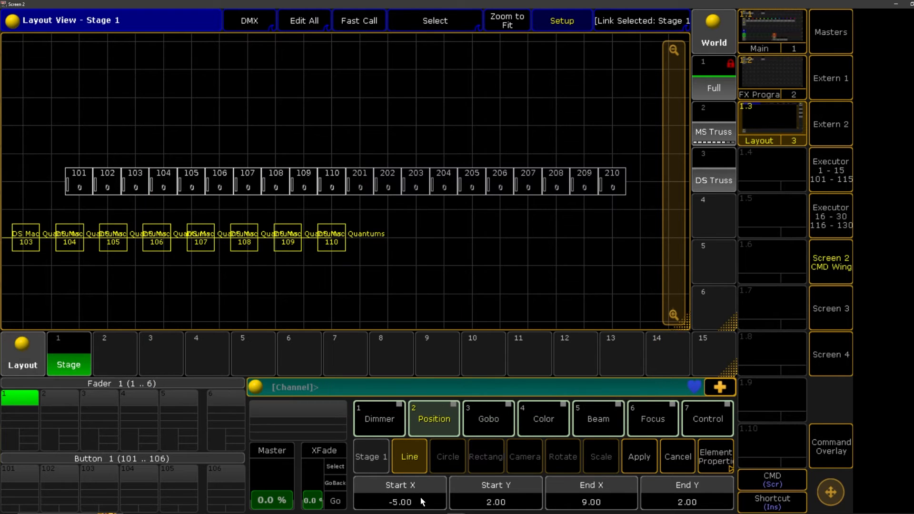
pyautogui.click(589, 501)
pyautogui.write('5')
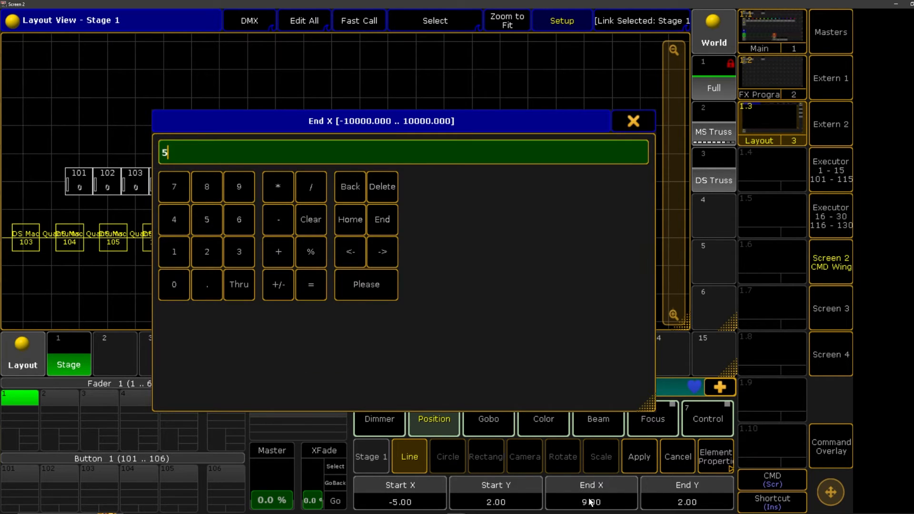
pyautogui.press('Return')
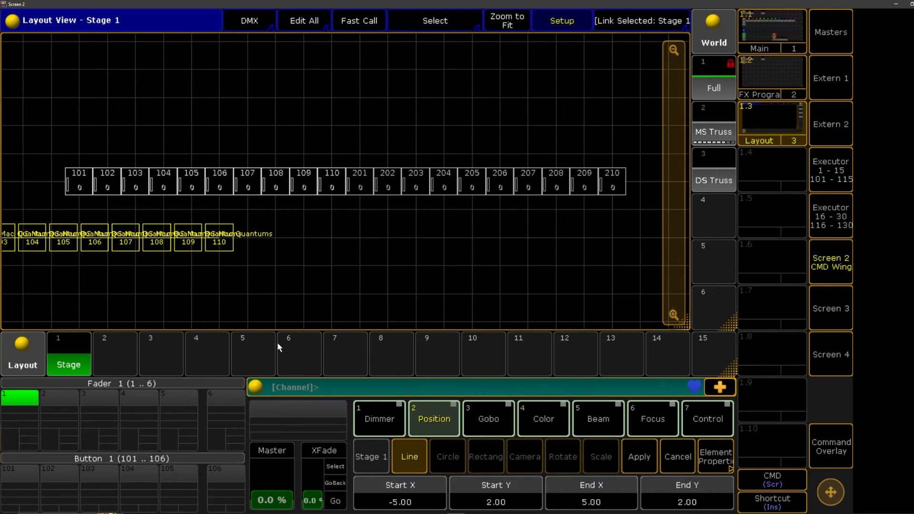
# Set the line's Start X to -10 and End X to 10, apply the arrangement and fit the layout to the view
pyautogui.click(400, 492)
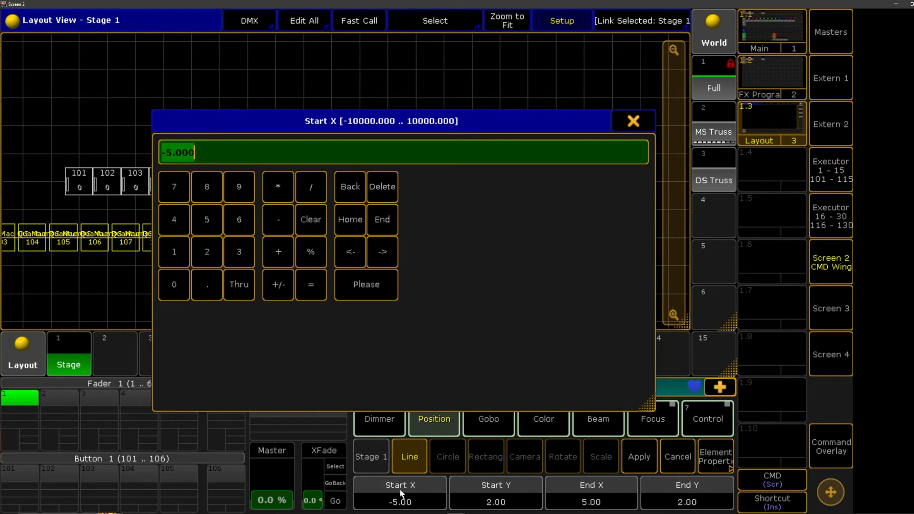
pyautogui.write('-10')
pyautogui.press('Return')
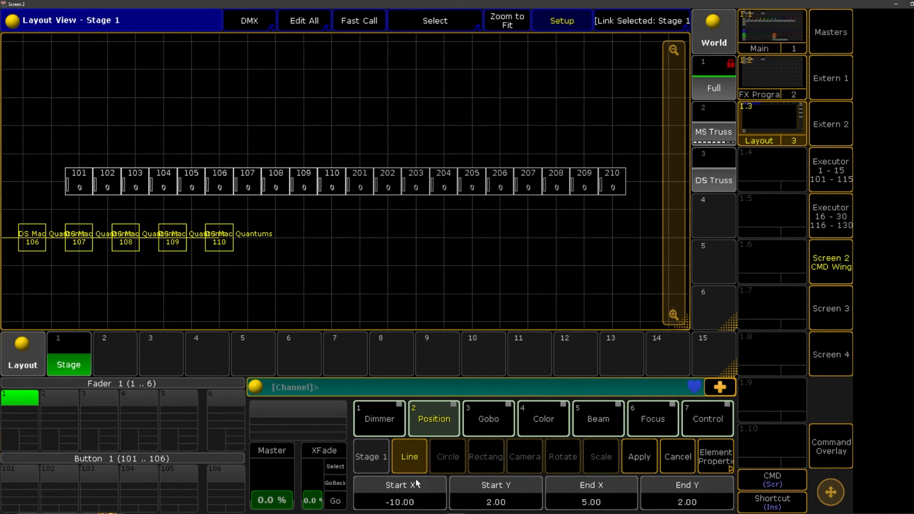
pyautogui.click(573, 496)
pyautogui.write('10')
pyautogui.press('Return')
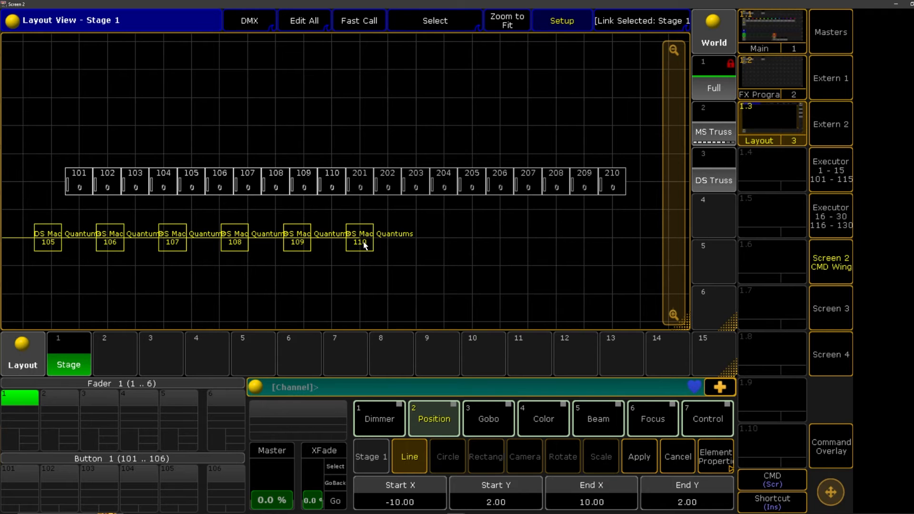
pyautogui.click(643, 458)
pyautogui.click(503, 20)
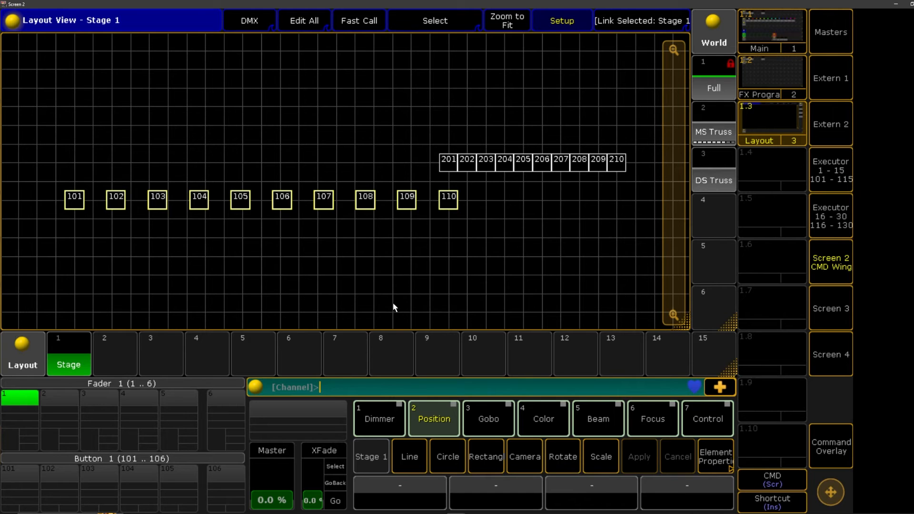
# Clear the selection of fixtures 101 to 110
pyautogui.click(560, 296)
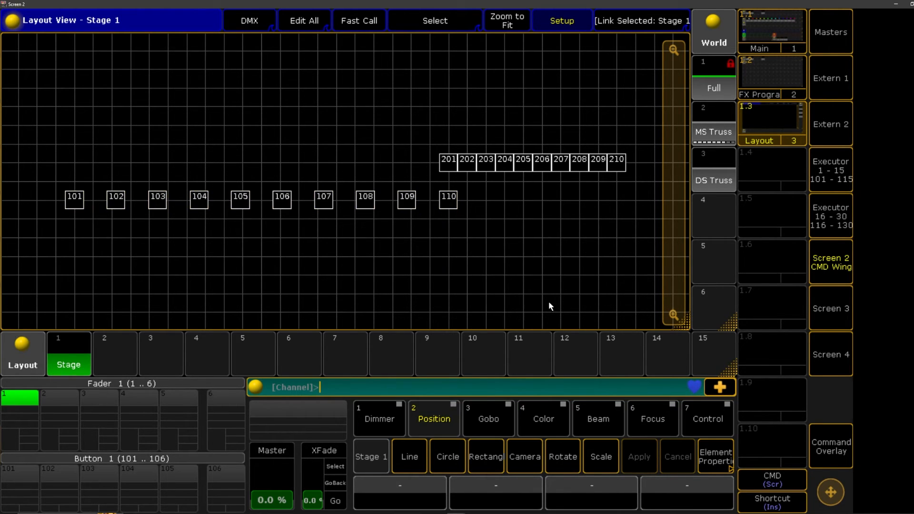
pyautogui.click(829, 446)
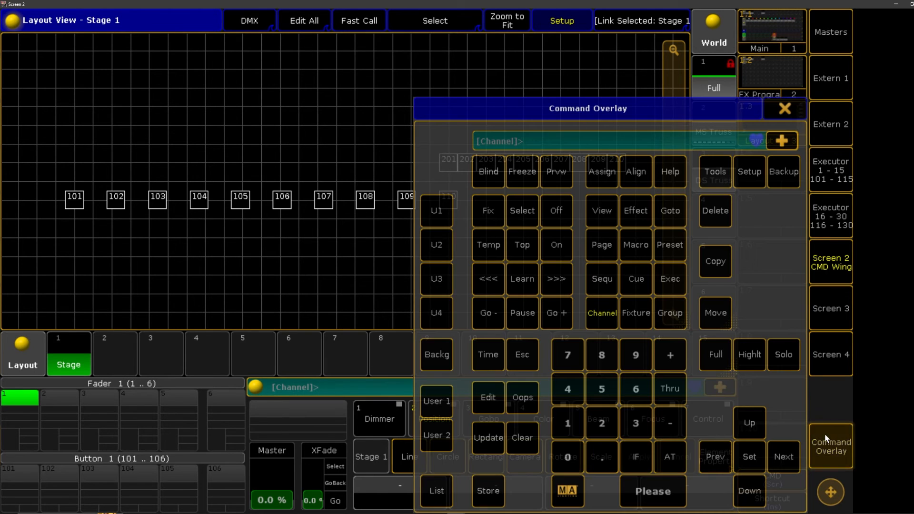
pyautogui.click(784, 108)
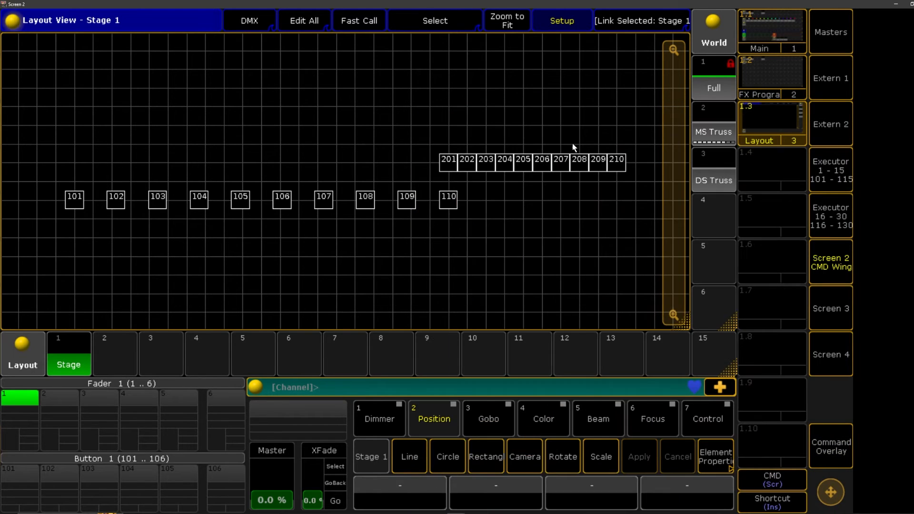
# Arrange fixtures 201 to 210 along a Line with Start X -10 and End X 10
pyautogui.moveTo(385, 107); pyautogui.dragTo(638, 179)
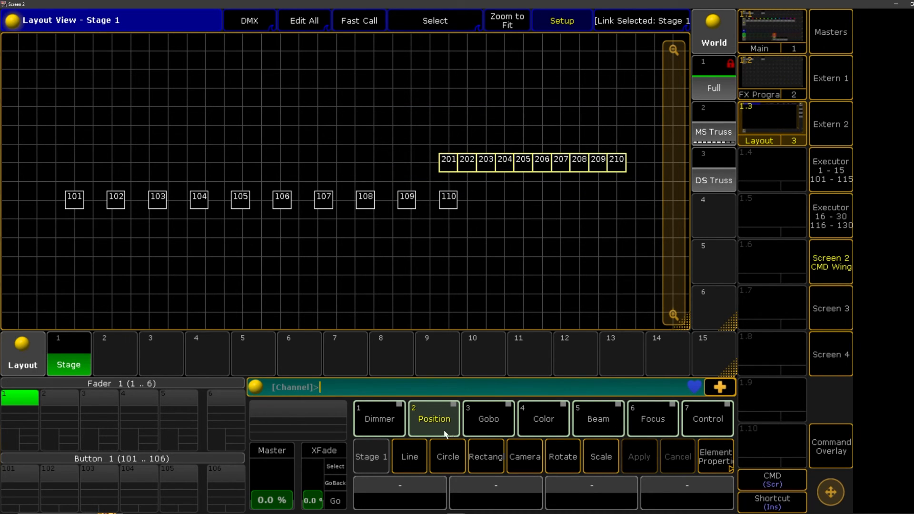
pyautogui.click(410, 453)
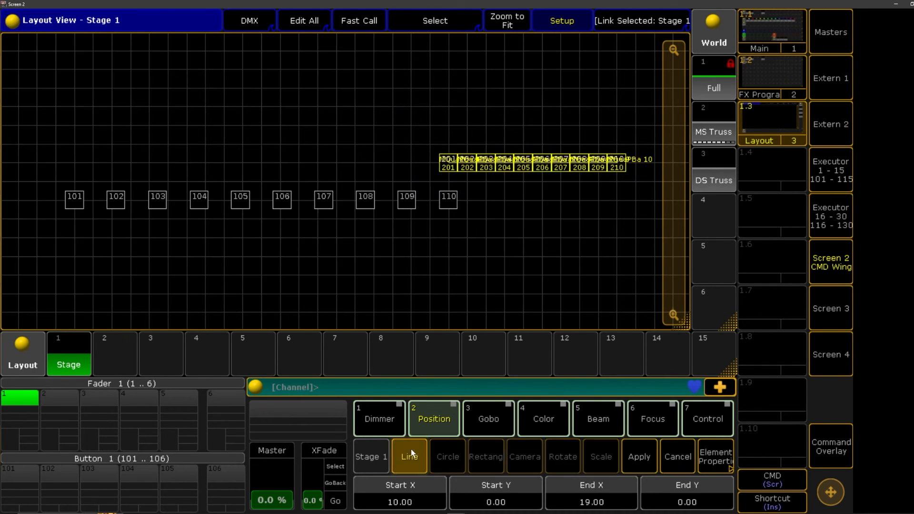
pyautogui.click(425, 494)
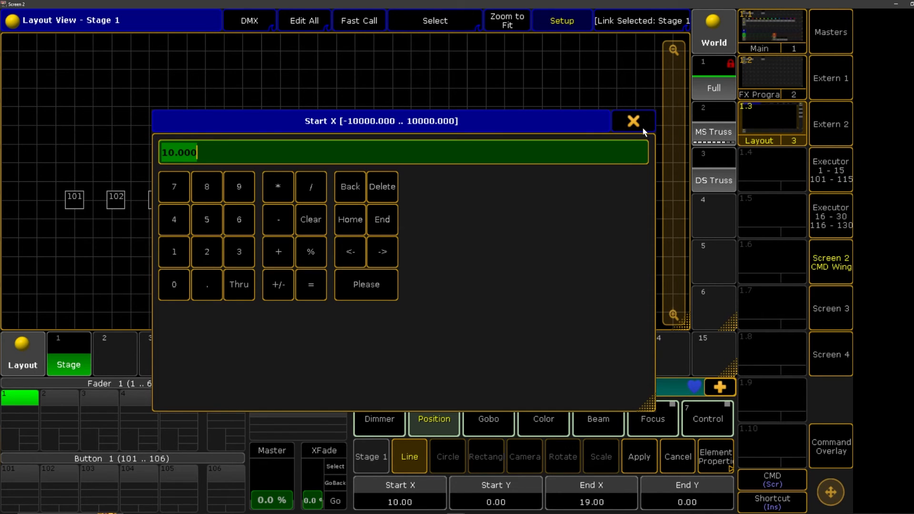
pyautogui.write('-10')
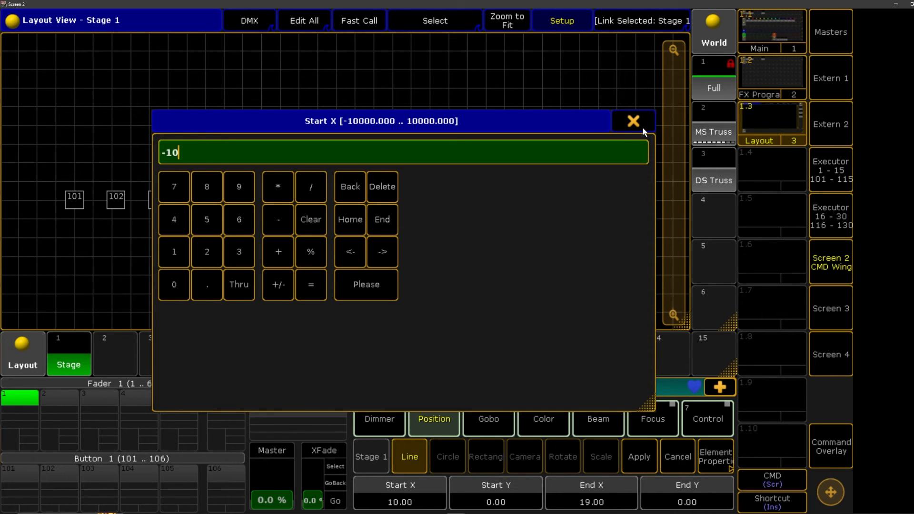
pyautogui.press('Return')
pyautogui.click(593, 492)
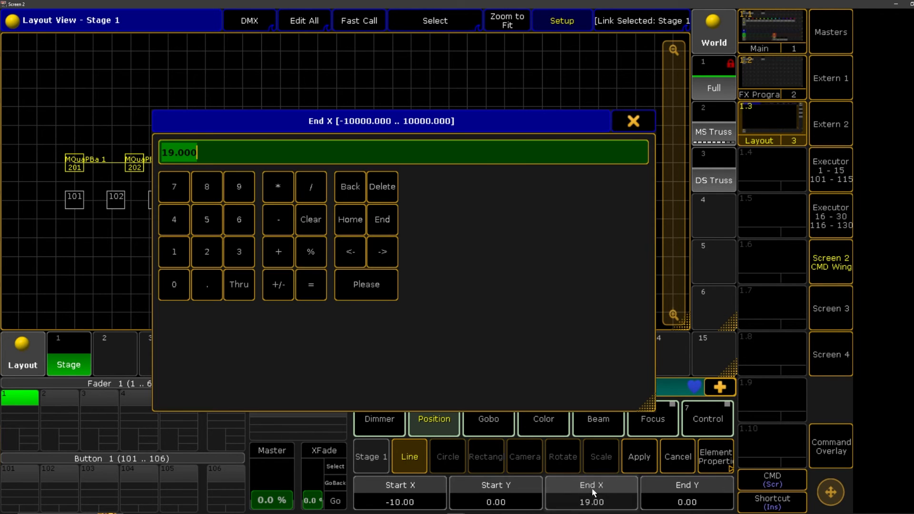
pyautogui.write('10')
pyautogui.press('Return')
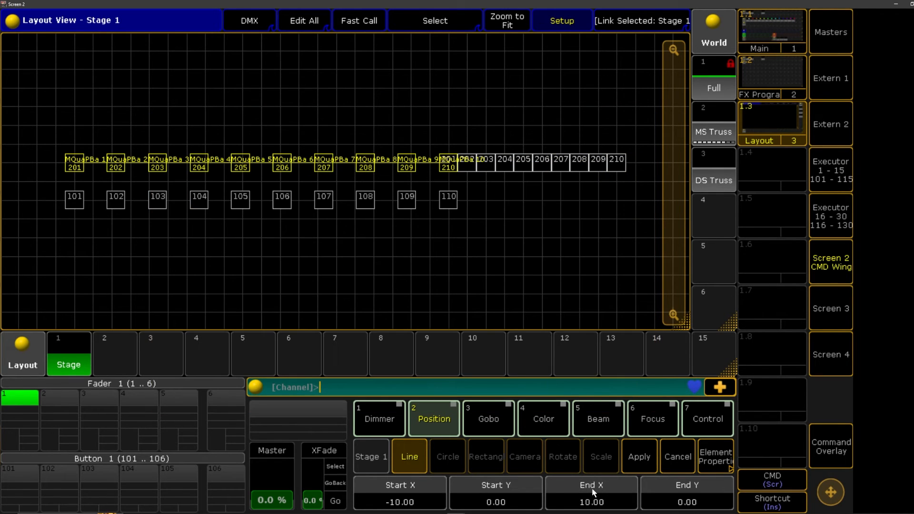
# Set Start Y and End Y of the 201 to 210 line to -2, apply it and fit the layout to the view
pyautogui.click(514, 500)
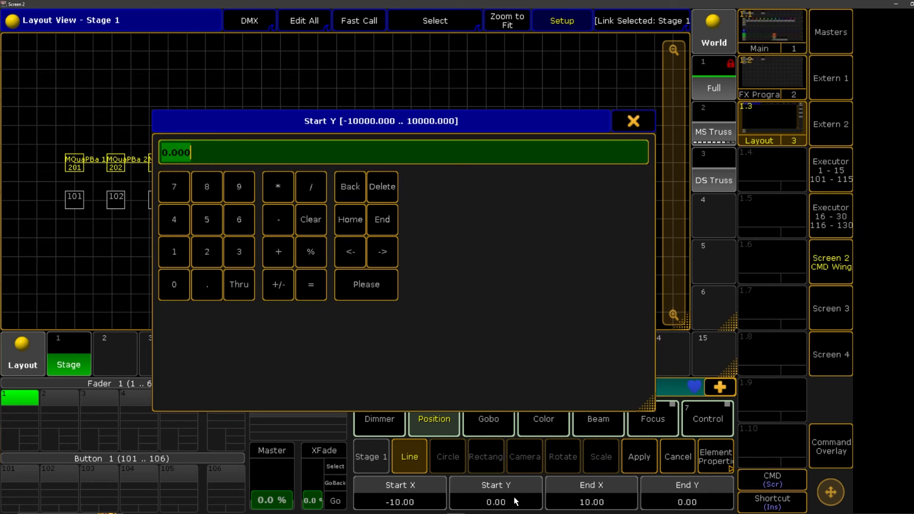
pyautogui.write('-2')
pyautogui.press('Return')
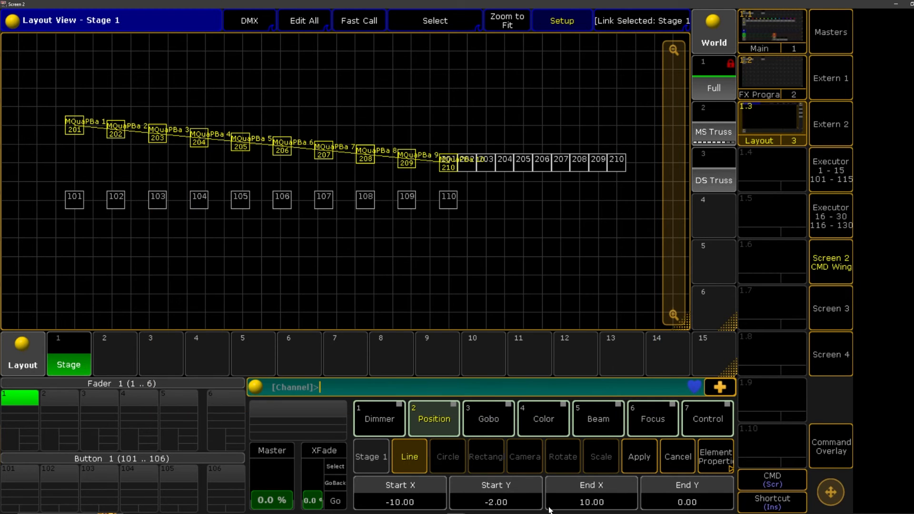
pyautogui.click(684, 505)
pyautogui.write('-2')
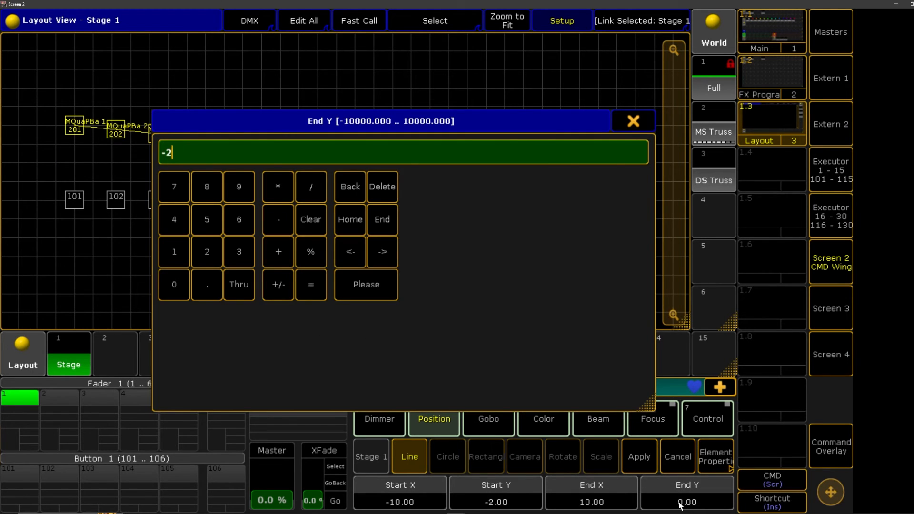
pyautogui.press('Return')
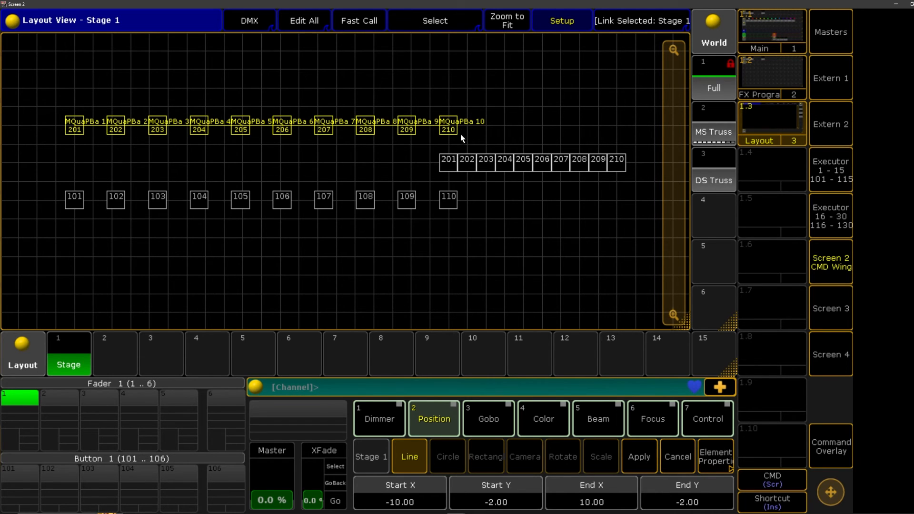
pyautogui.click(643, 457)
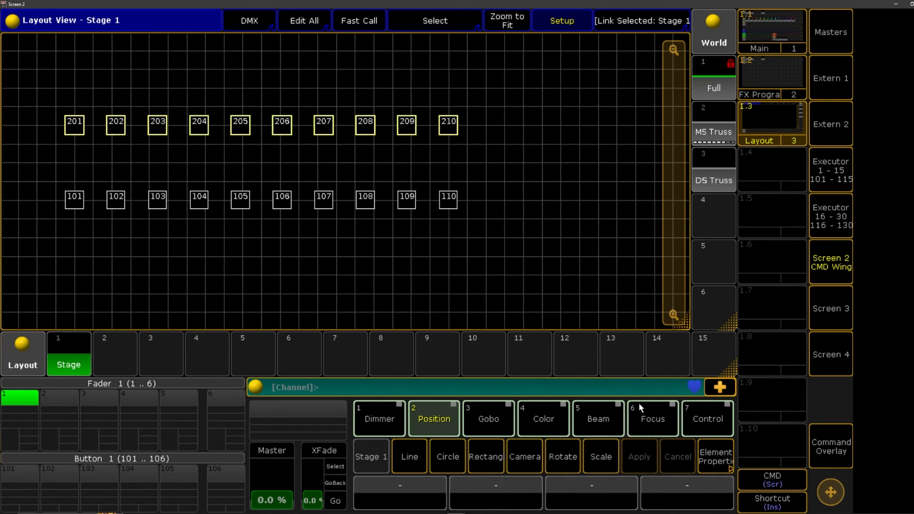
pyautogui.click(507, 20)
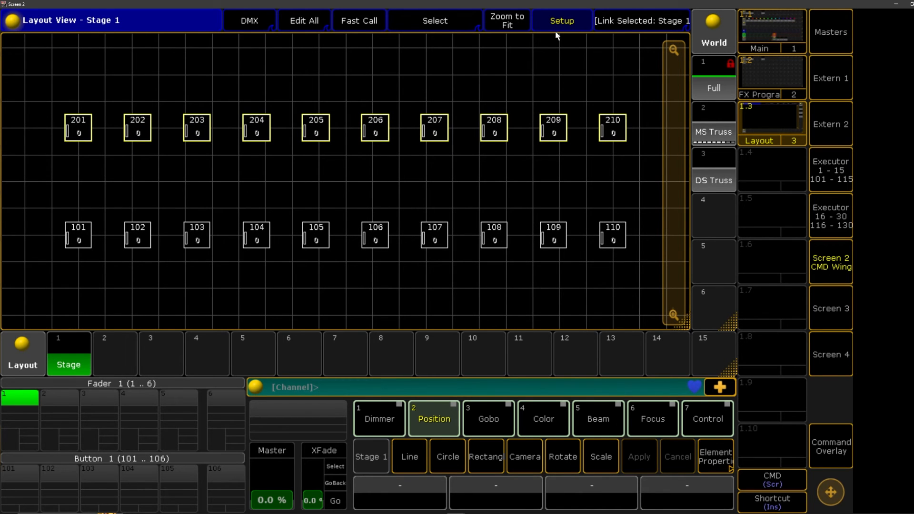
# Clear the selection of fixtures 201 to 210 and leave the layout's setup mode
pyautogui.click(840, 452)
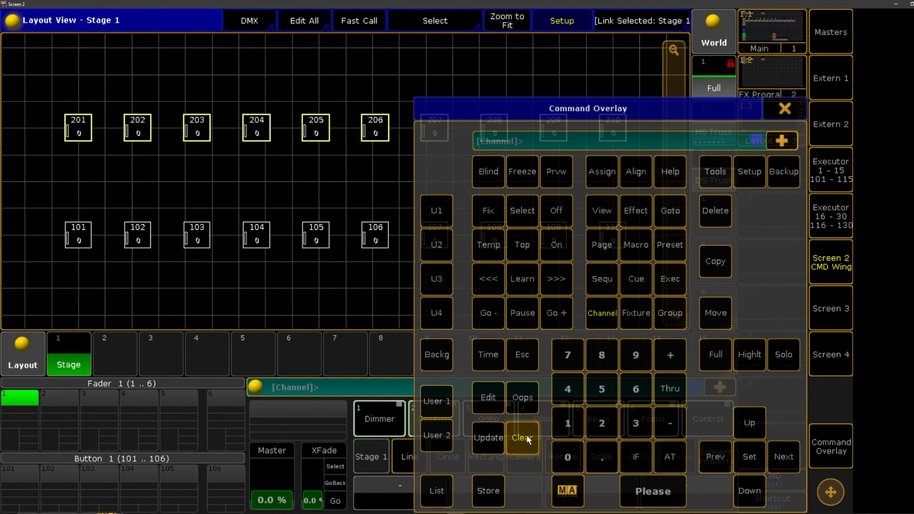
pyautogui.click(785, 110)
pyautogui.click(555, 17)
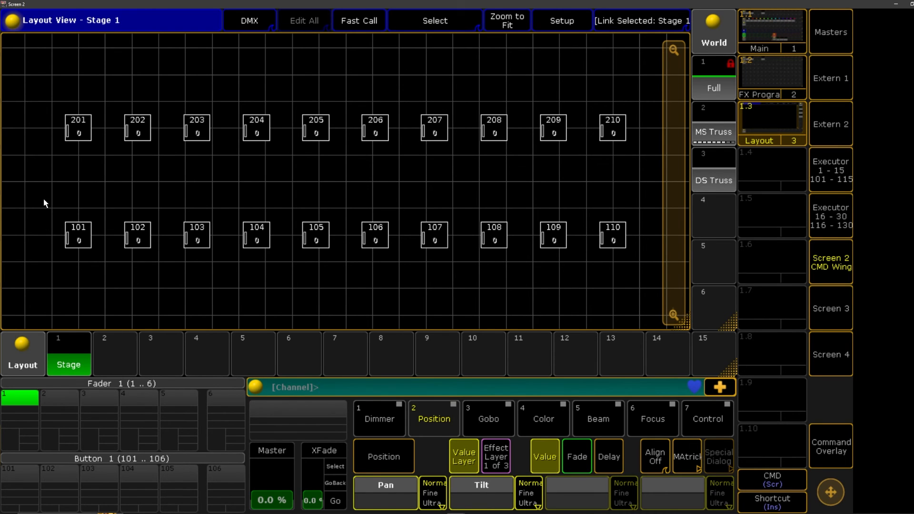
# Try selecting fixtures 101 to 110 in ascending order and again in descending order, and clear the selection
pyautogui.moveTo(44, 199); pyautogui.dragTo(634, 261)
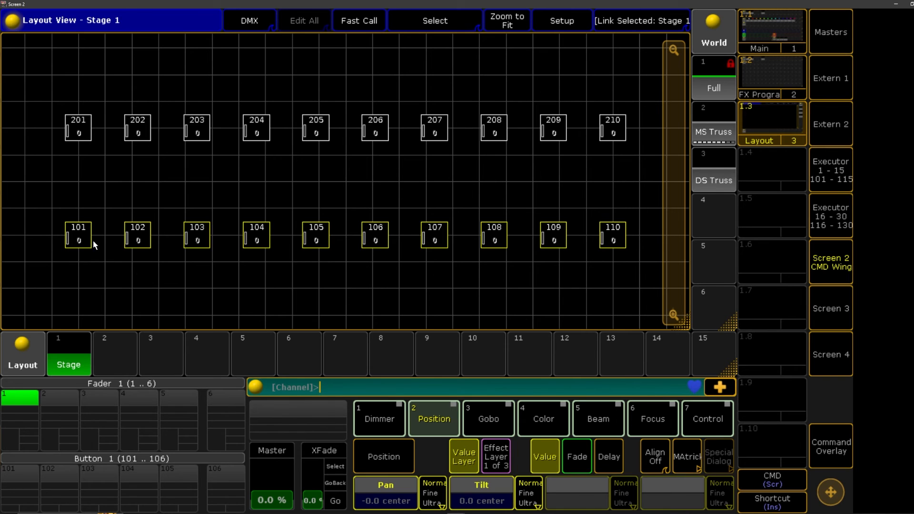
pyautogui.moveTo(646, 200); pyautogui.dragTo(16, 270)
pyautogui.click(514, 276)
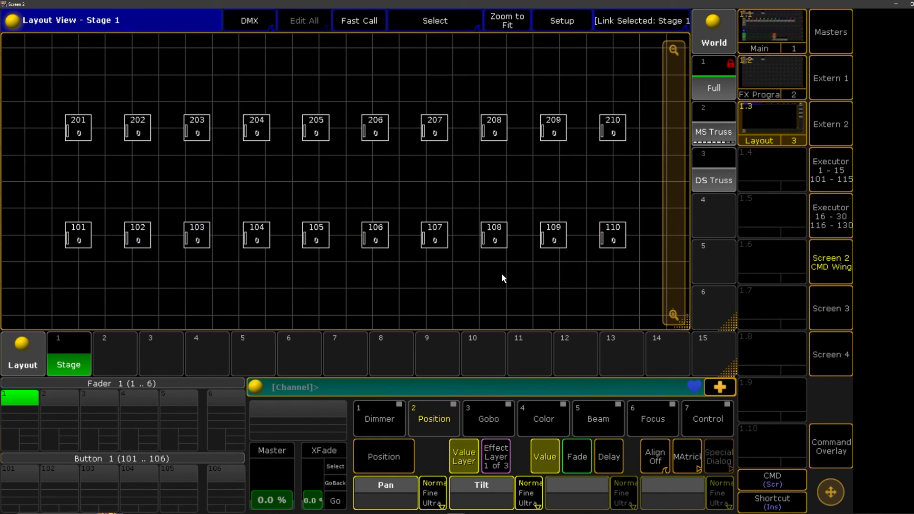
# Try selecting fixtures 101 to 110 in pairs from the outer ends towards the centre, and clear the selection
pyautogui.moveTo(71, 236); pyautogui.dragTo(106, 264)
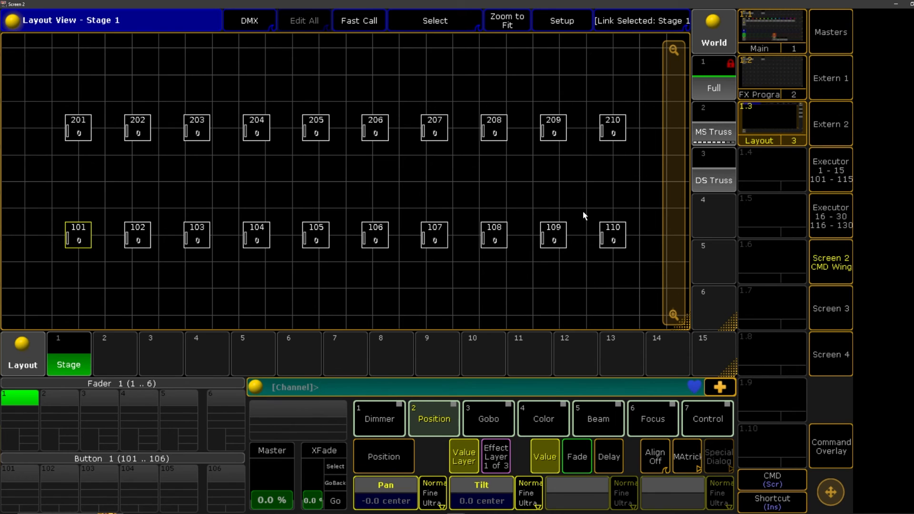
pyautogui.click(620, 234)
pyautogui.click(137, 235)
pyautogui.moveTo(531, 210); pyautogui.dragTo(577, 259)
pyautogui.moveTo(158, 210); pyautogui.dragTo(220, 260)
pyautogui.moveTo(460, 211); pyautogui.dragTo(517, 260)
pyautogui.moveTo(241, 224); pyautogui.dragTo(308, 260)
pyautogui.moveTo(404, 213); pyautogui.dragTo(456, 261)
pyautogui.moveTo(330, 212); pyautogui.dragTo(395, 260)
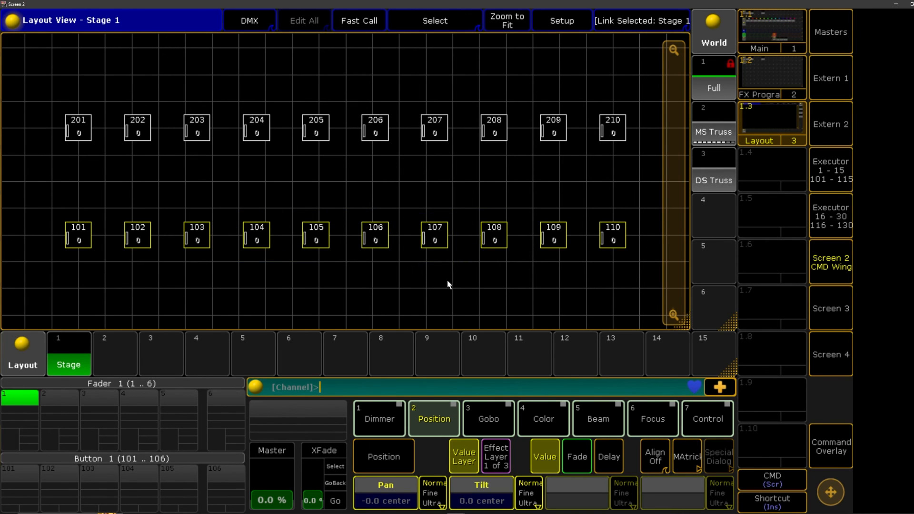
pyautogui.press('Escape')
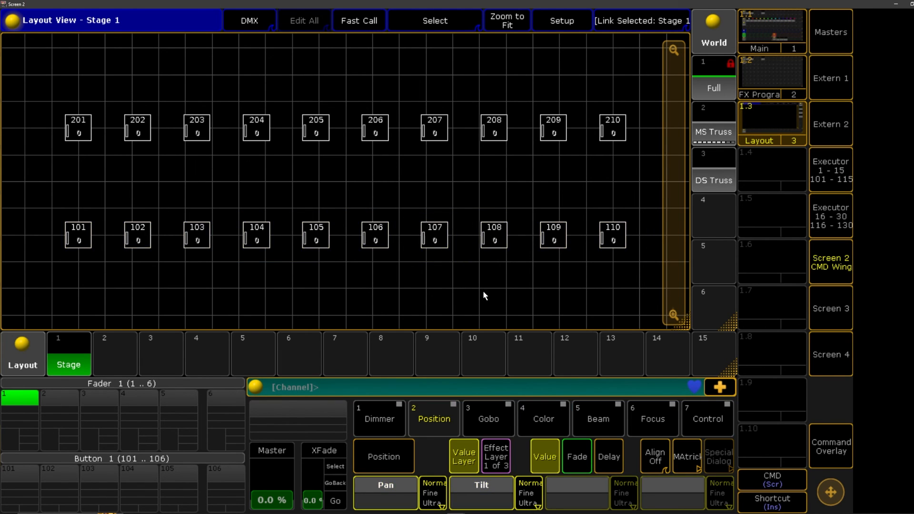